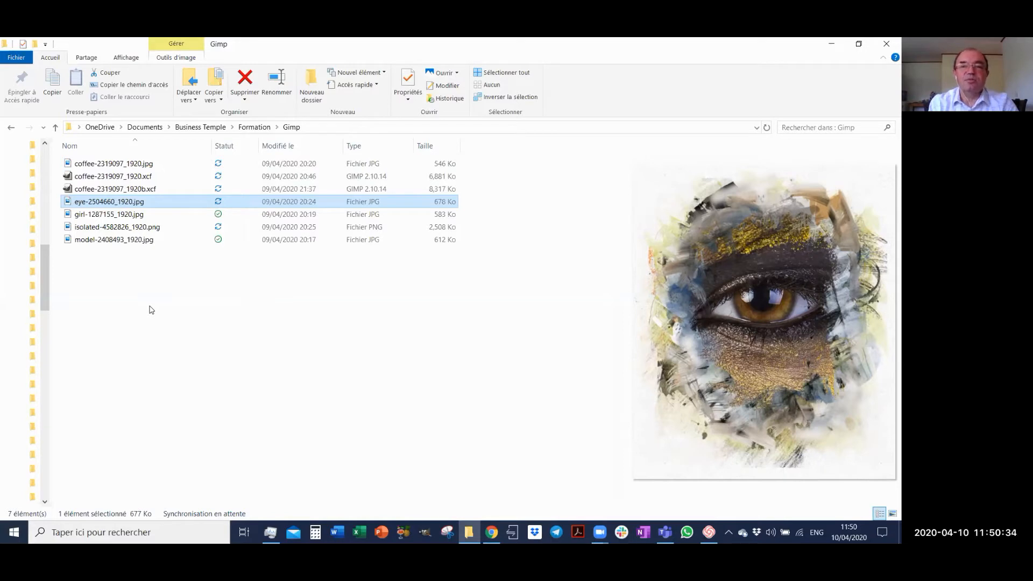
Open the image coffee-2319097_1920.jpg from the Gimp folder in GIMP
click(102, 164)
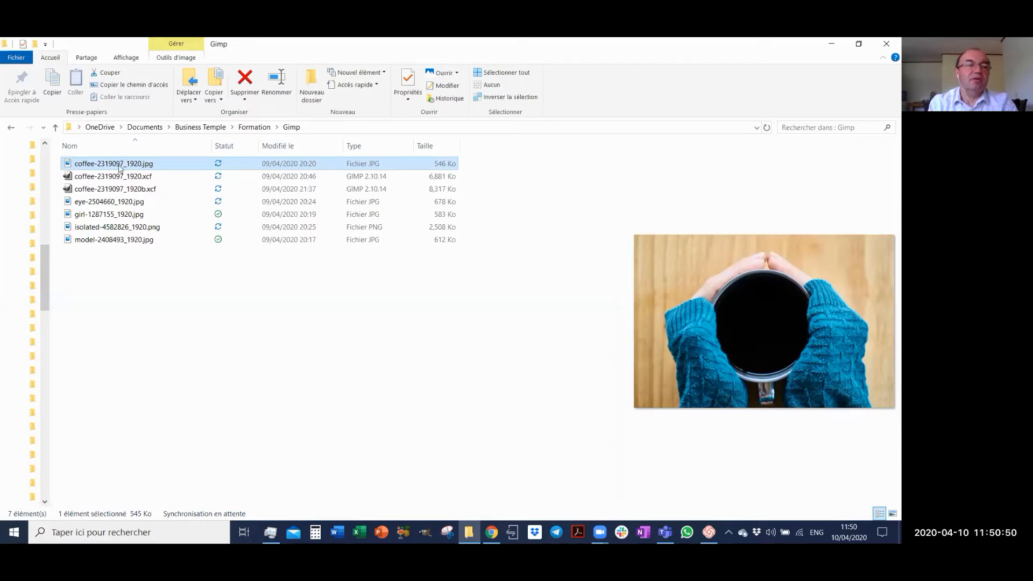
mouse_move(124, 169)
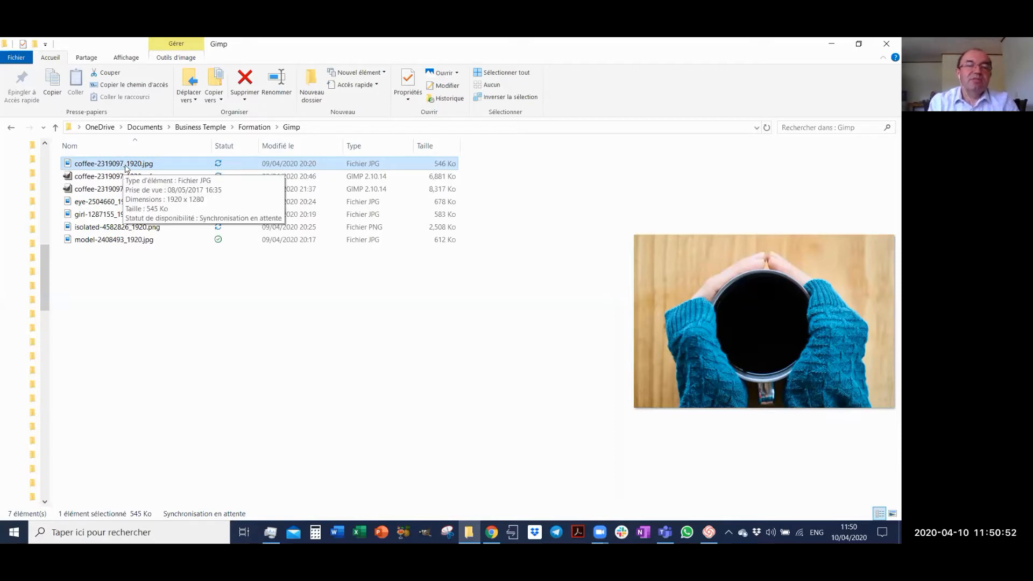
right_click(125, 168)
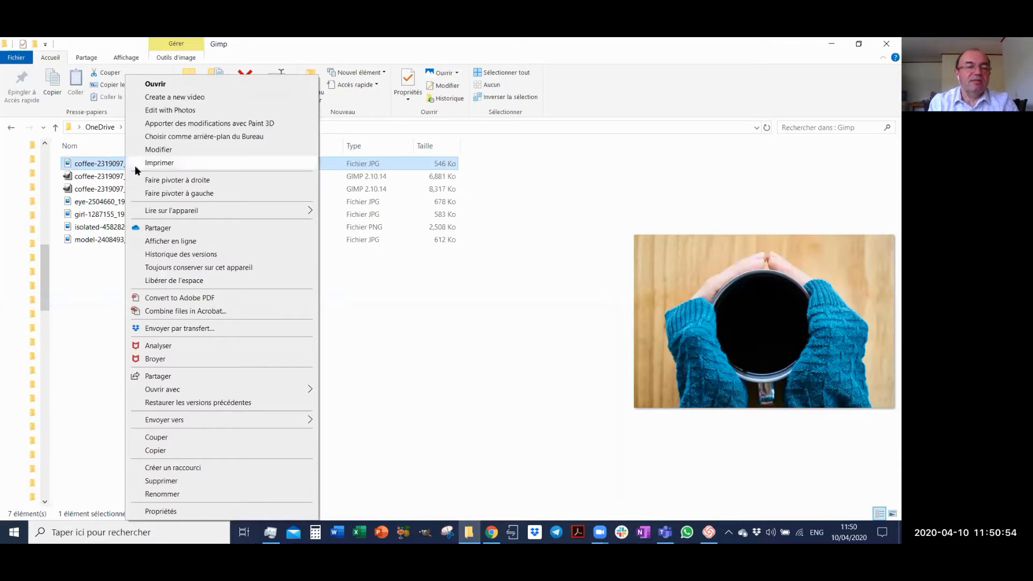
mouse_move(210, 421)
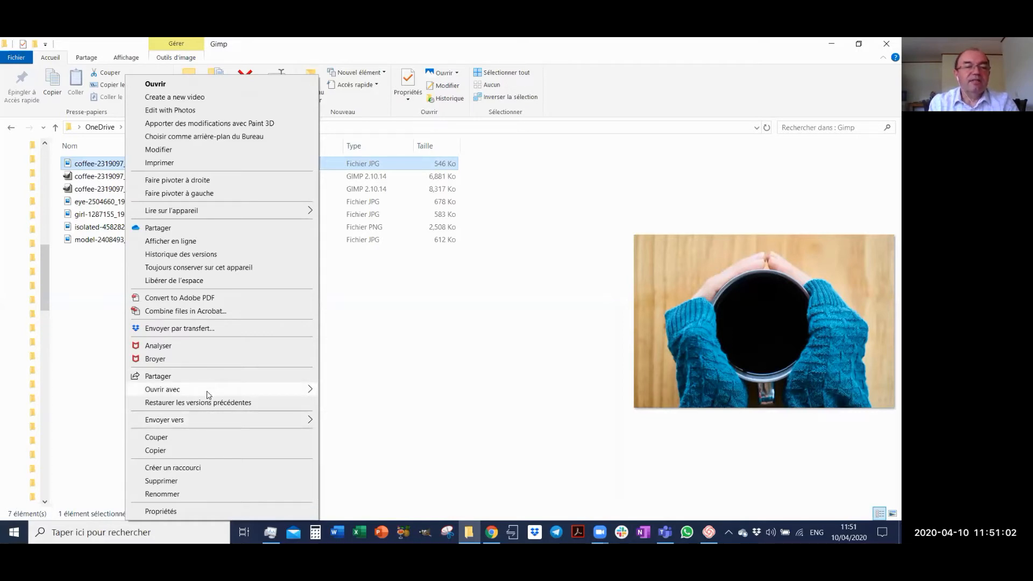
mouse_move(208, 394)
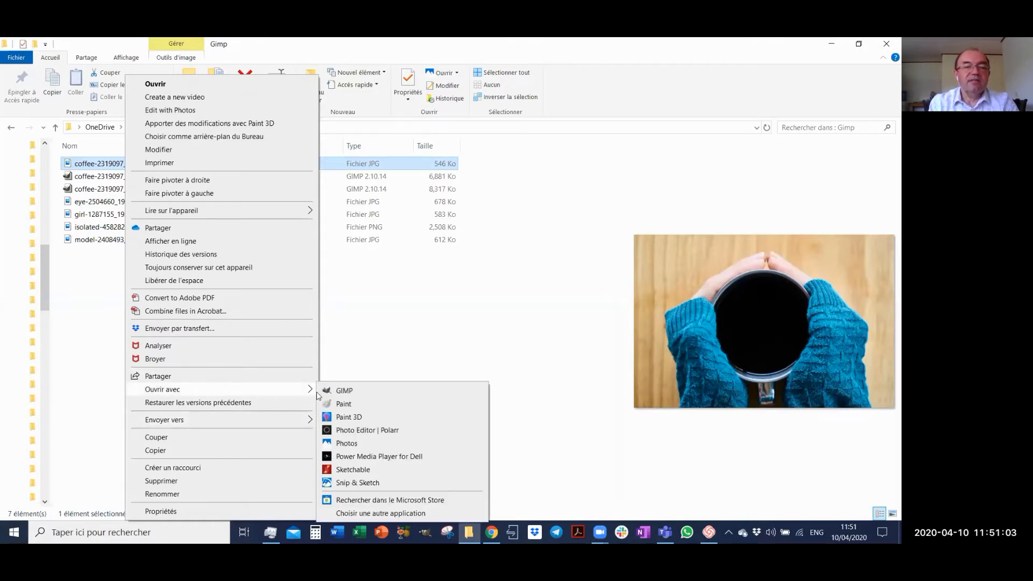
click(360, 391)
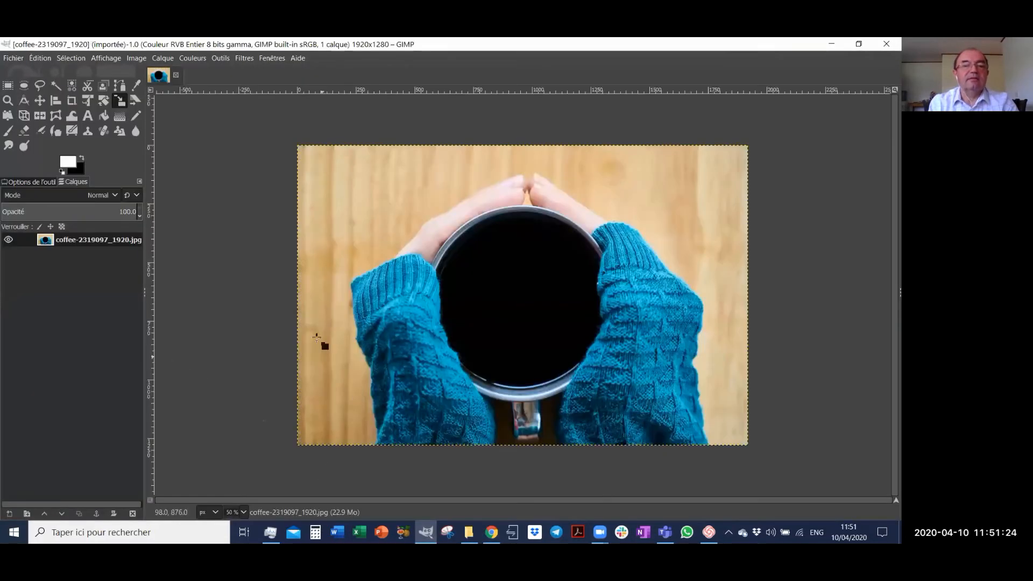
Try a rectangular selection over the left sleeve and cup, and replace it with an elliptical selection over the cup and right sleeve
click(8, 86)
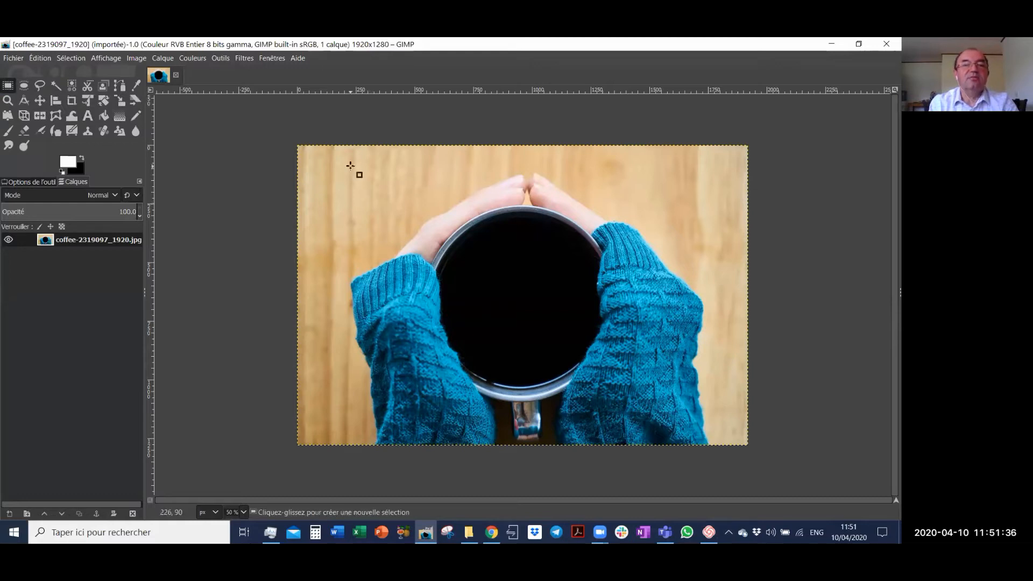
drag(351, 167, 556, 327)
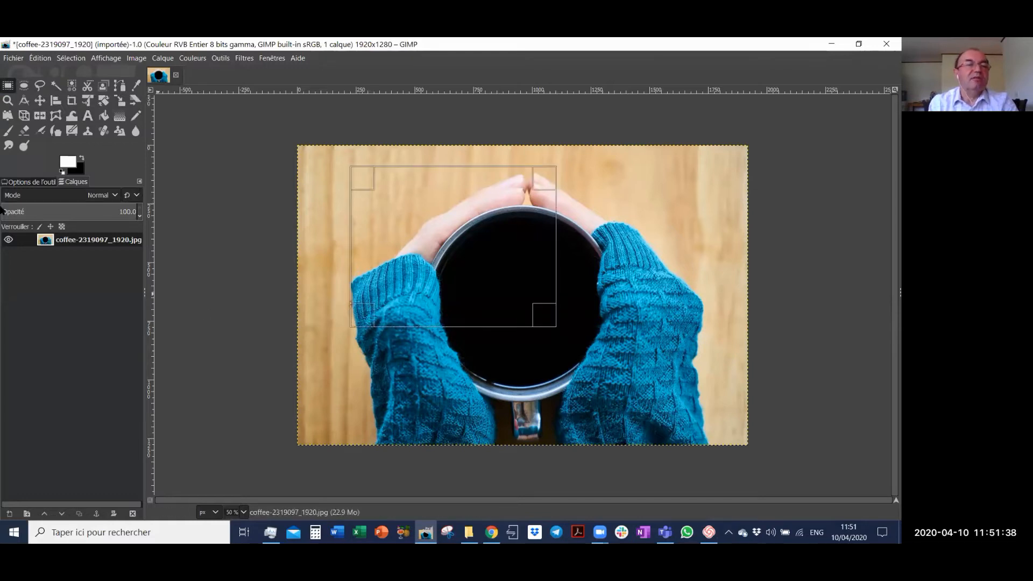
click(23, 85)
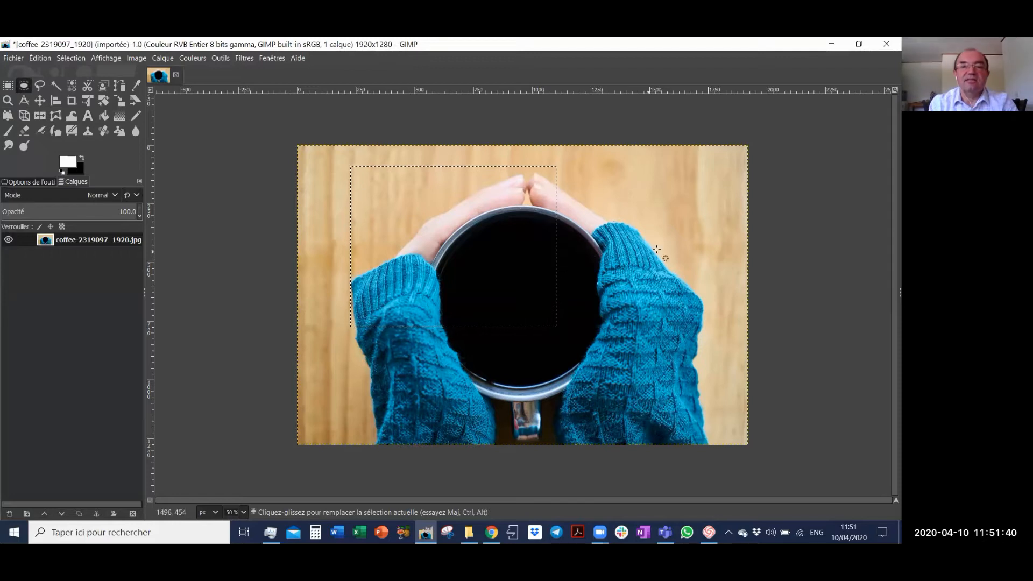
drag(681, 242, 478, 437)
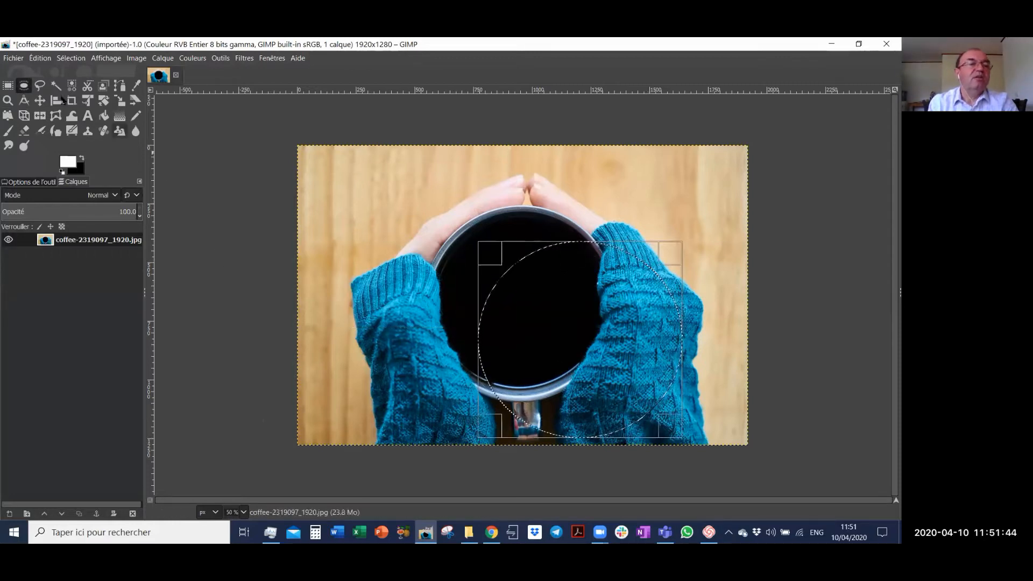
Outline a closed polygonal free selection of the black coffee beside the left sleeve, following the sleeve's edge
click(40, 85)
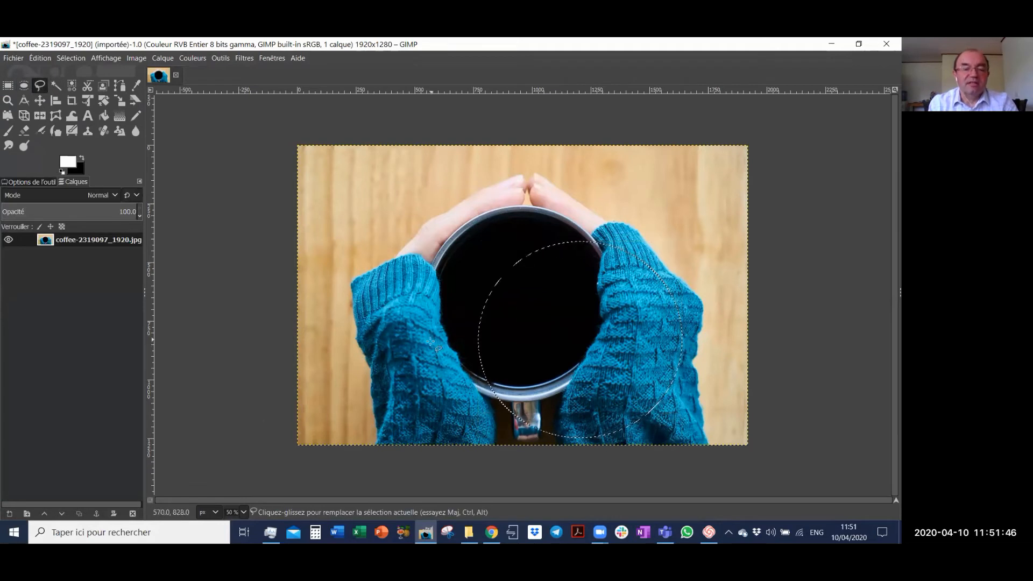
click(452, 342)
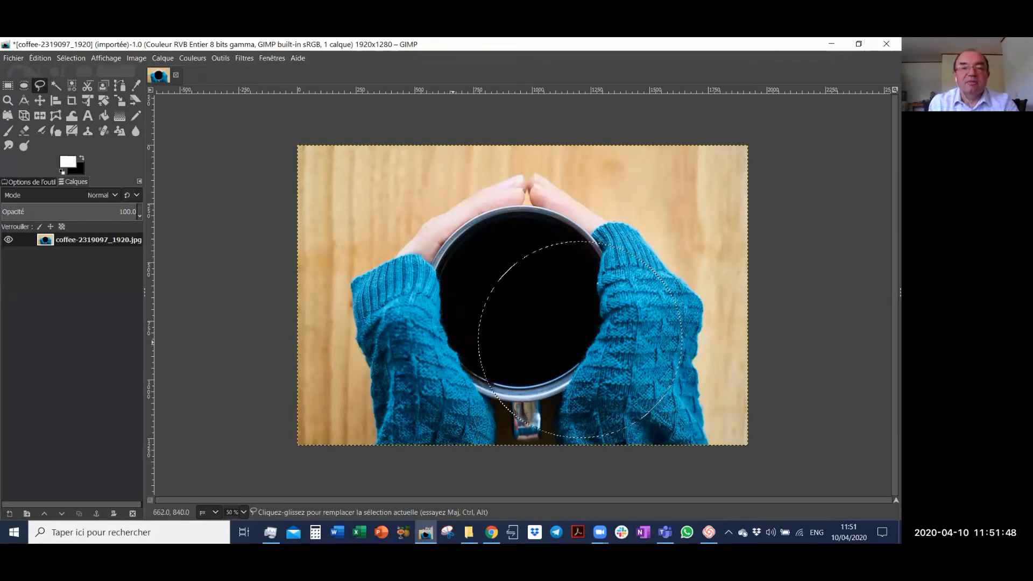
click(446, 322)
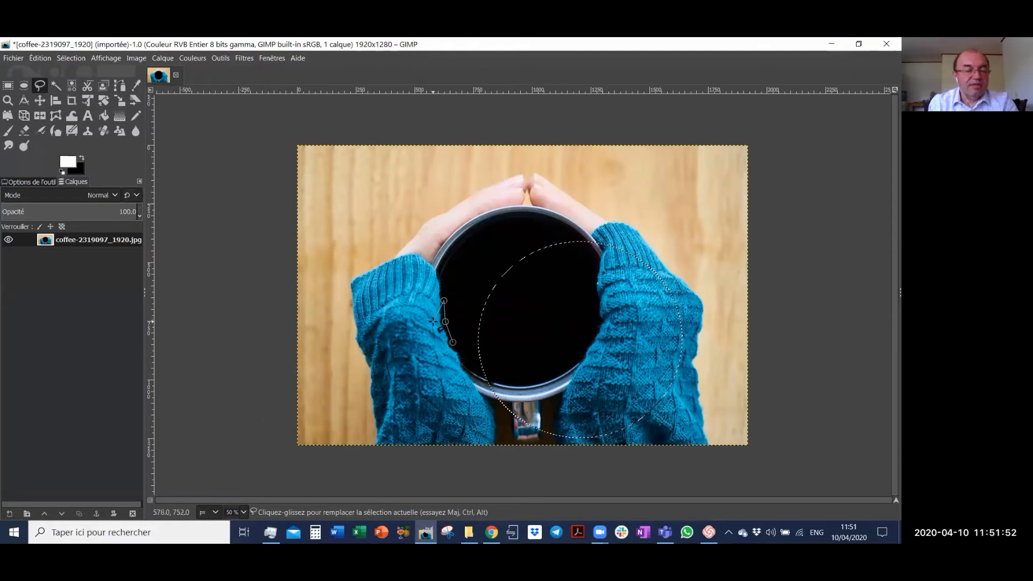
key(ctrl)
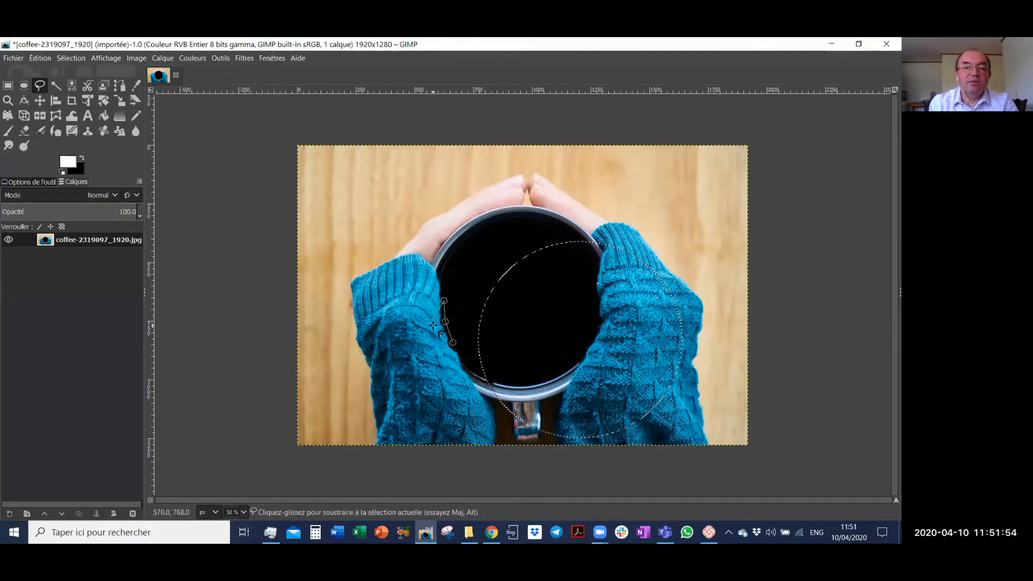
scroll(433, 325, up, 5)
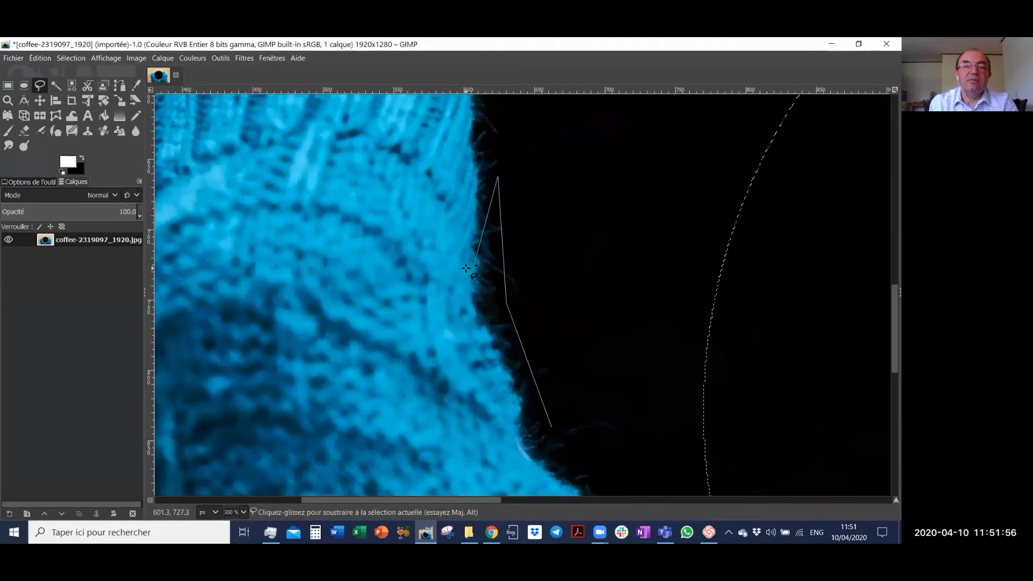
click(483, 182)
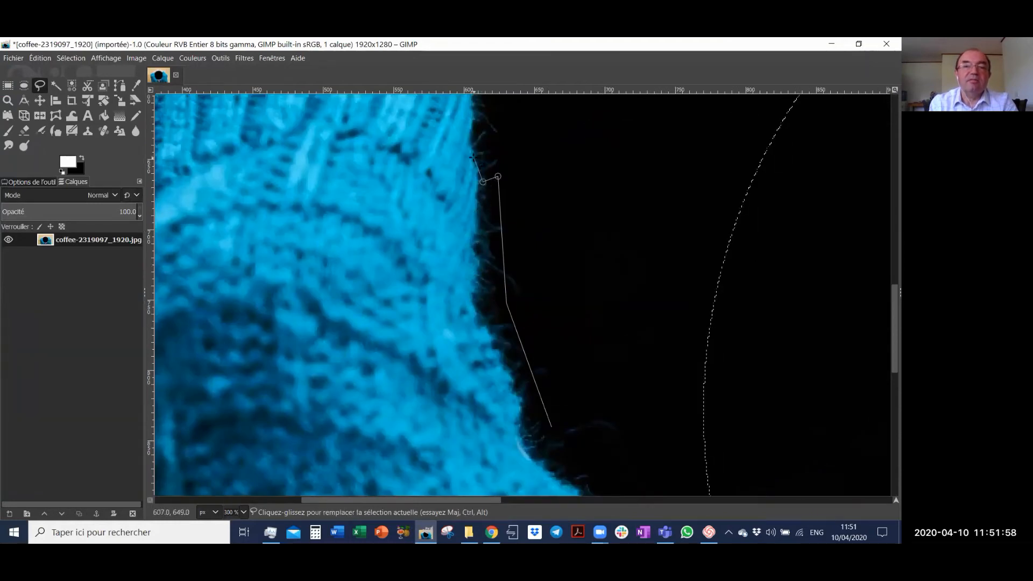
click(470, 138)
click(473, 121)
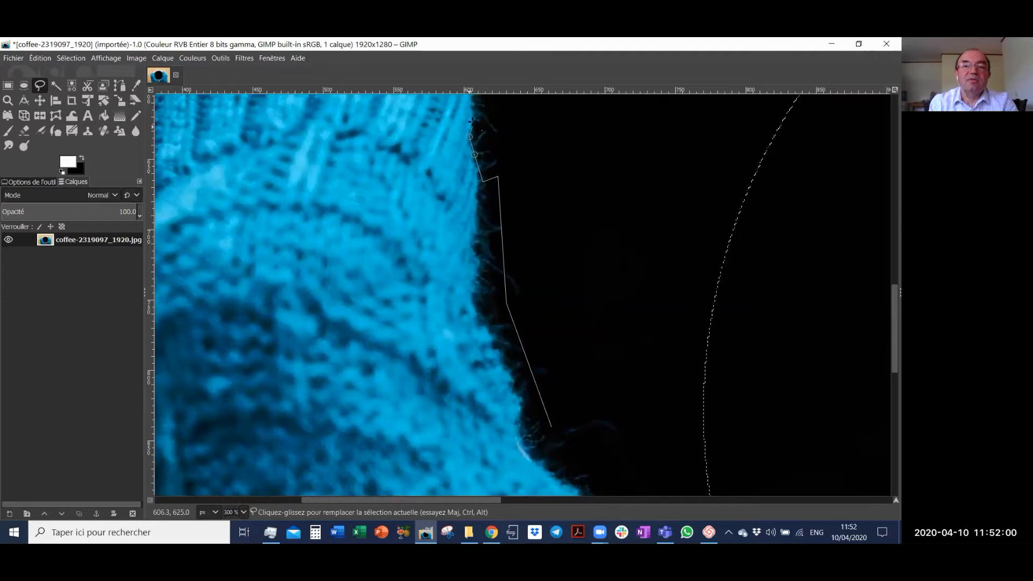
click(474, 101)
click(541, 103)
click(640, 130)
click(654, 145)
click(680, 247)
click(646, 391)
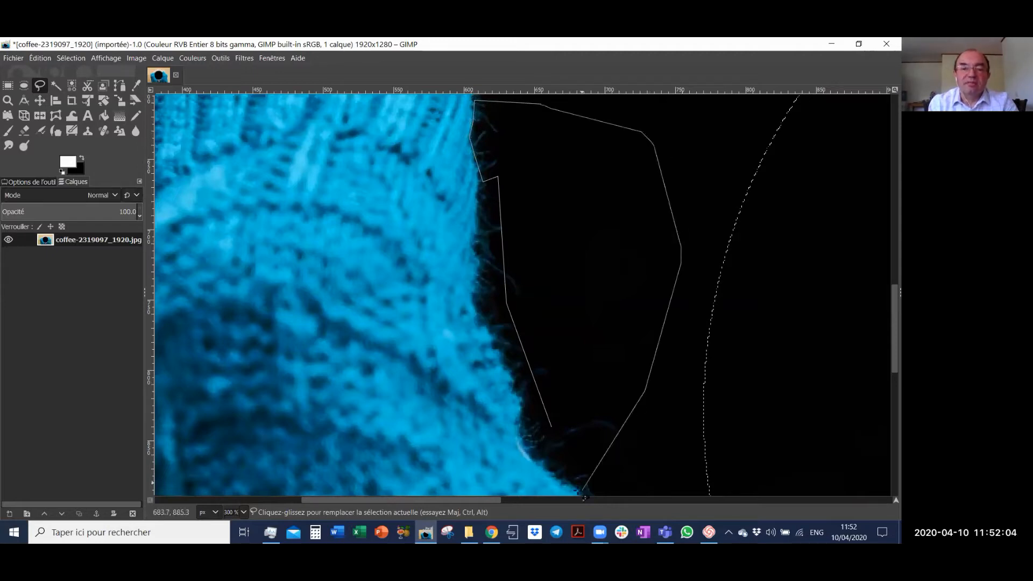
click(540, 464)
click(526, 446)
click(520, 421)
click(528, 408)
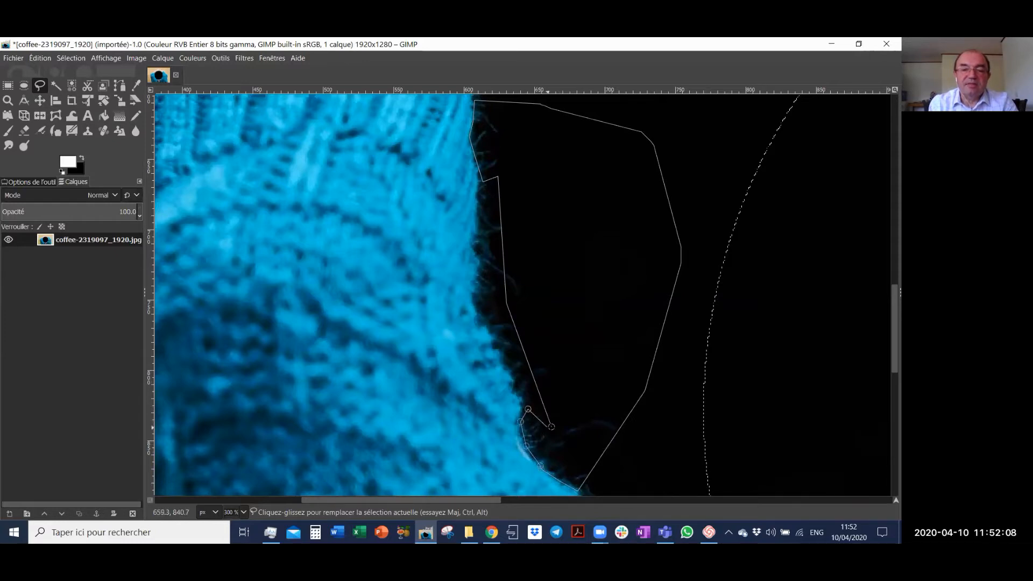
click(550, 426)
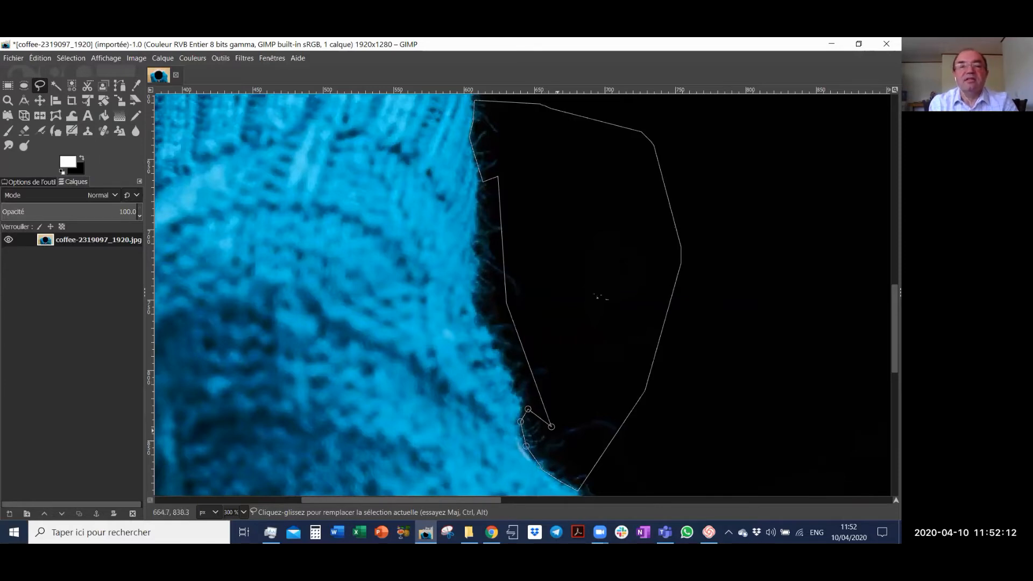
ctrl+scroll(598, 297, down, 3)
ctrl+scroll(598, 297, down, 2)
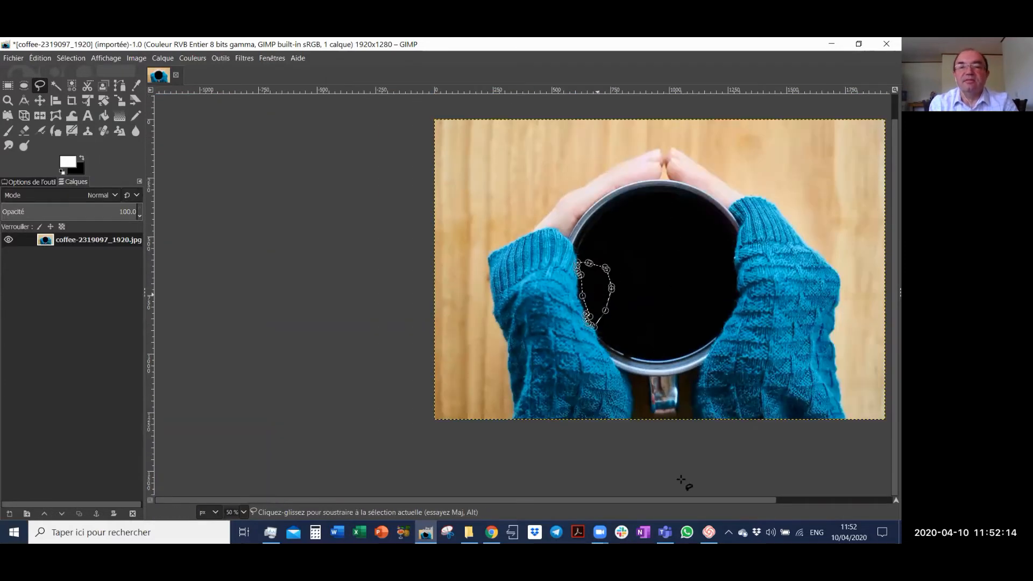
drag(687, 500, 715, 499)
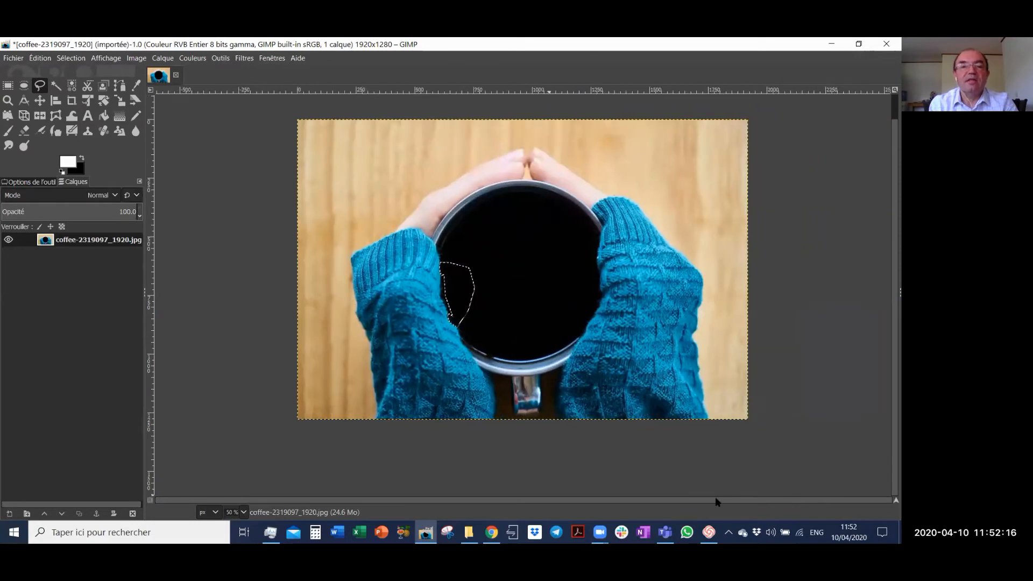
Try selecting by colour on the wooden background and on the black coffee, and subtract the coffee colour from the selection
click(71, 86)
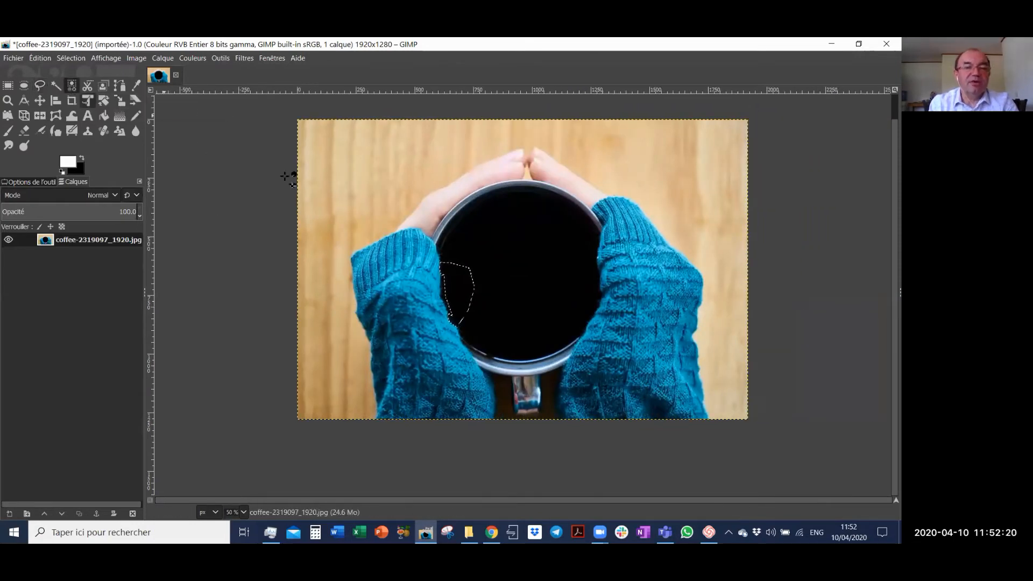
click(326, 205)
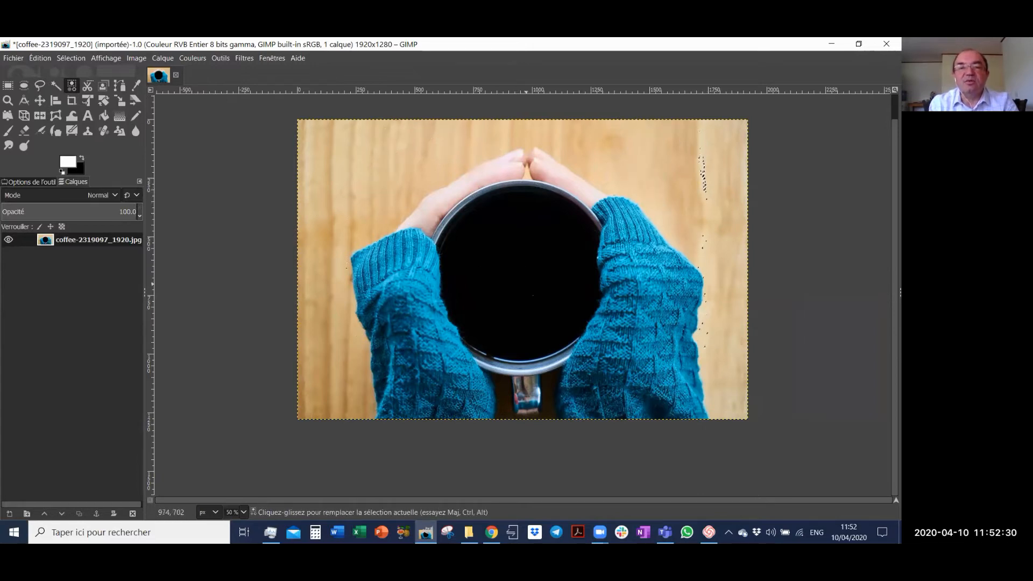
click(524, 267)
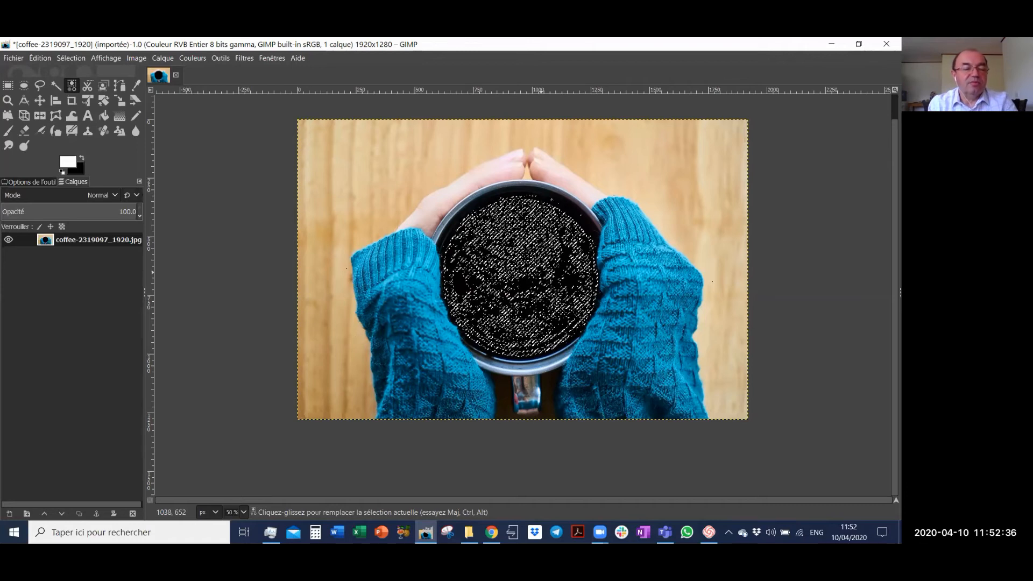
key(ctrl)
ctrl+click(540, 274)
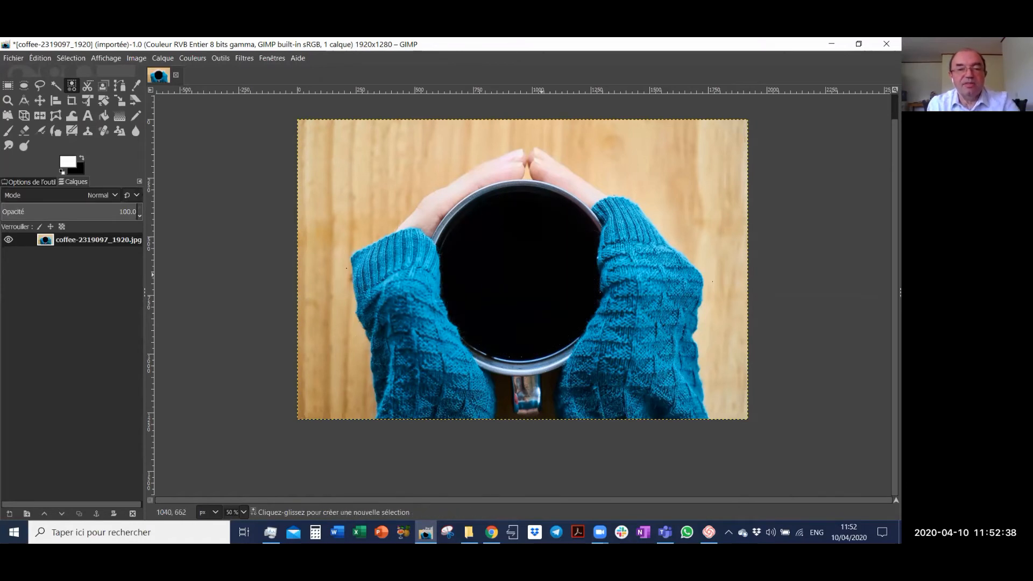
Select the contiguous black coffee area inside the cup with the Fuzzy Select tool
click(56, 86)
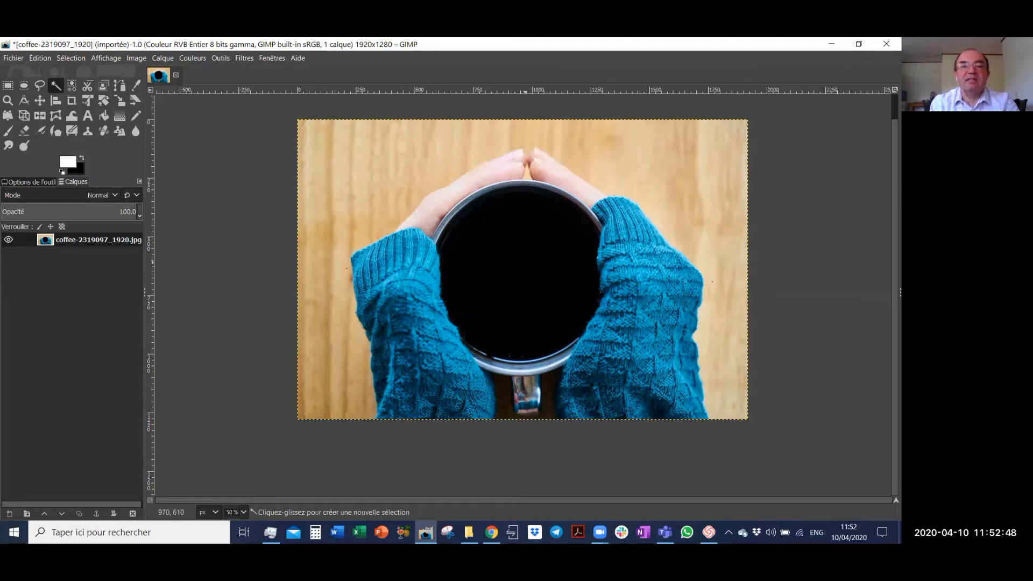
click(517, 318)
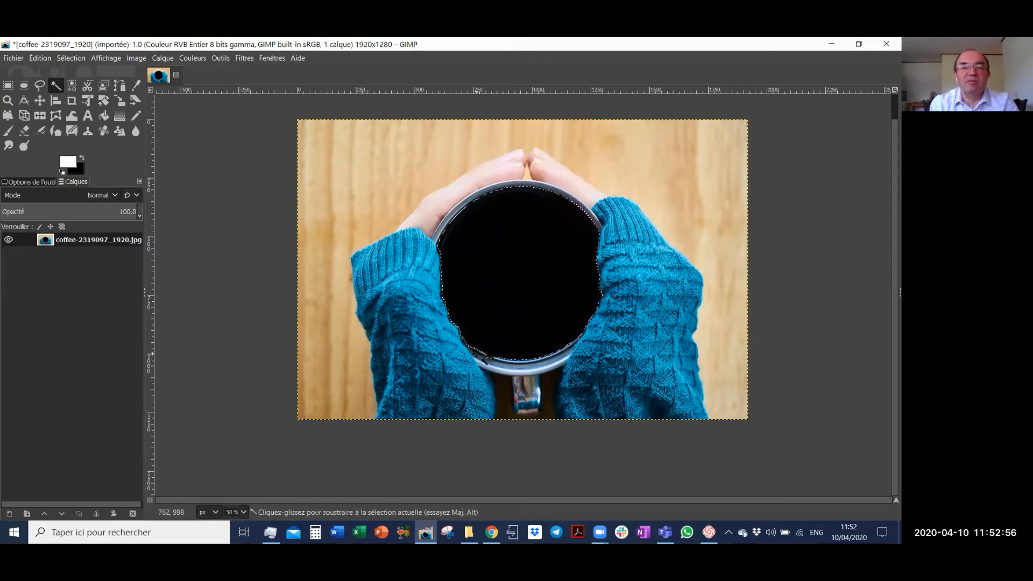
Add the left hand to the coffee selection and subtract it again
key(ctrl)
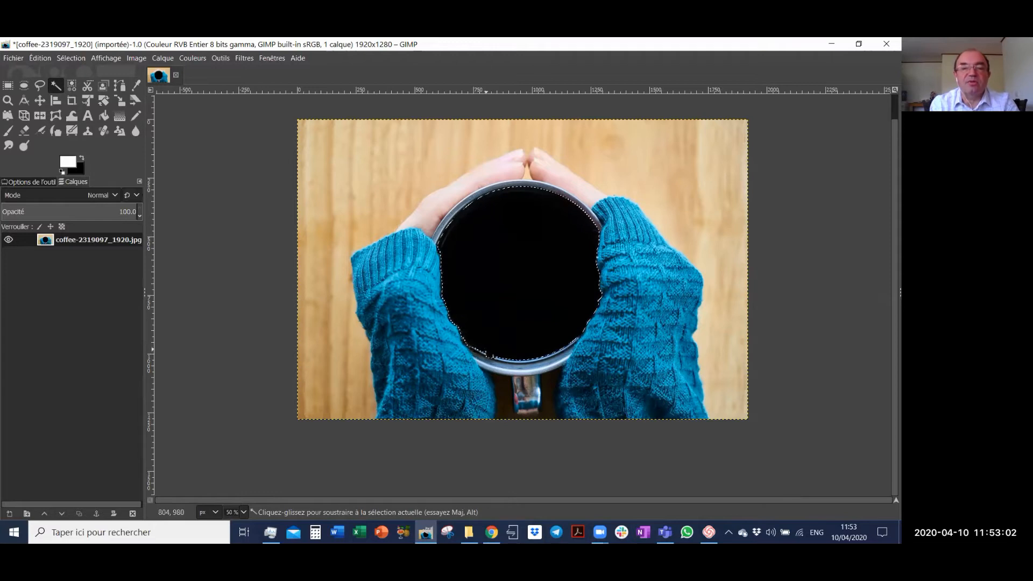
key(shift)
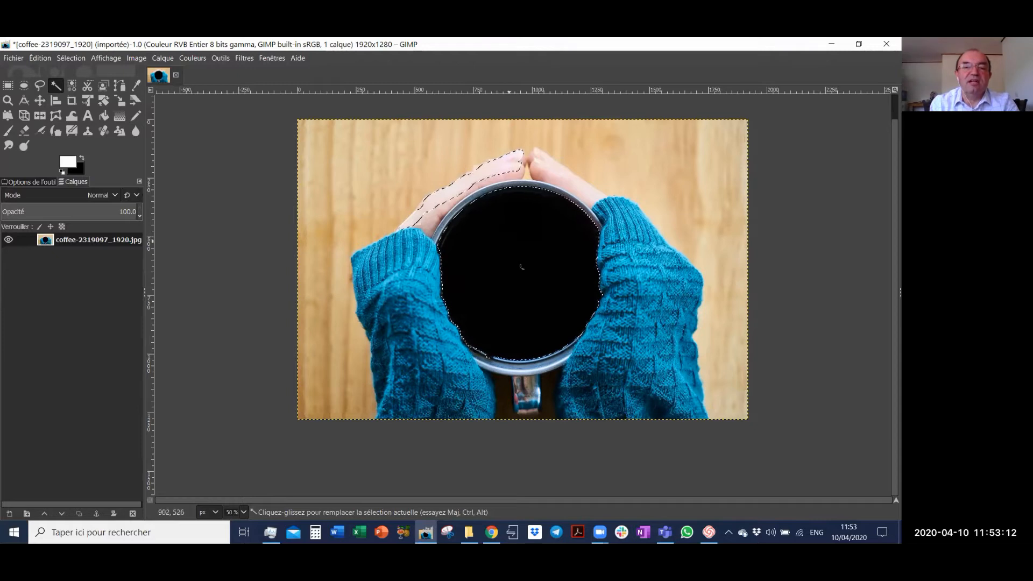
ctrl+click(461, 184)
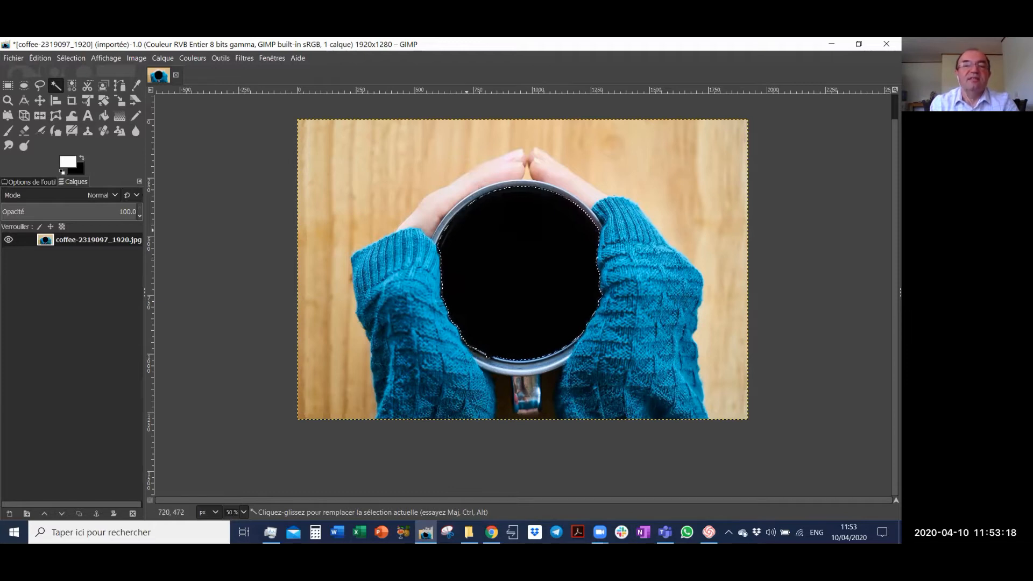
Try clearing the selected coffee to a white background colour, and restore both the black coffee and the original colour order
click(82, 158)
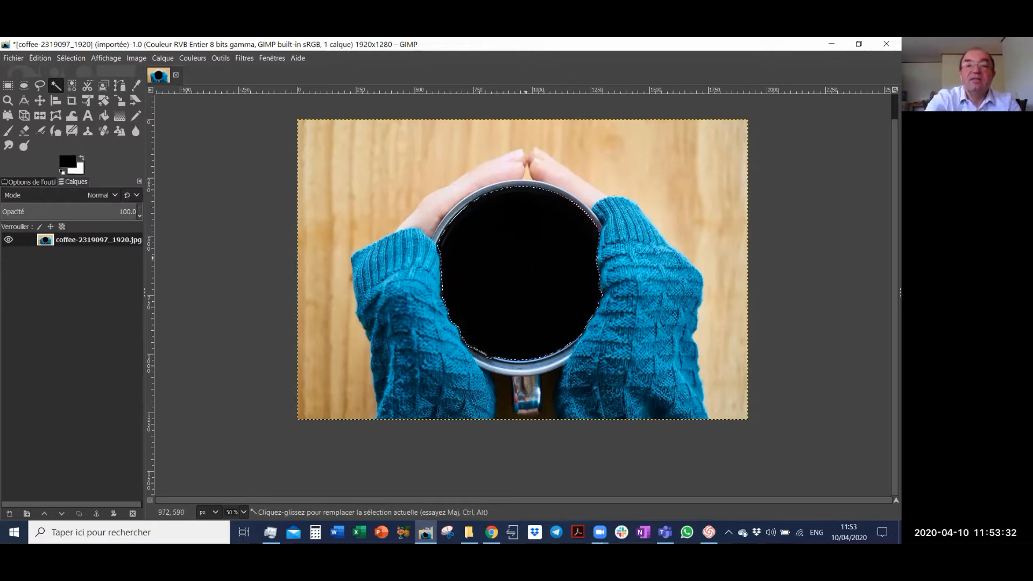
key(Delete)
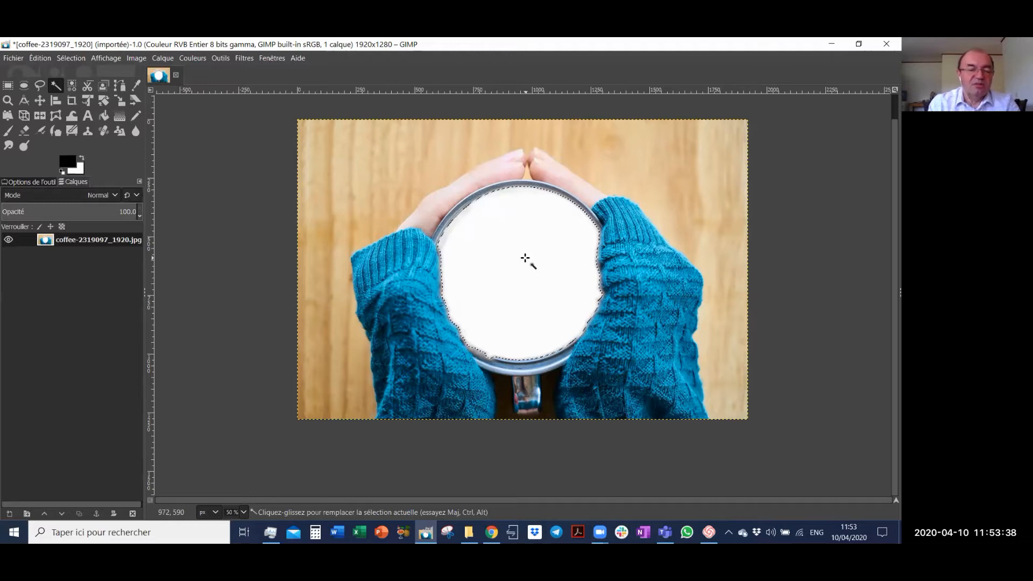
key(ctrl+comma)
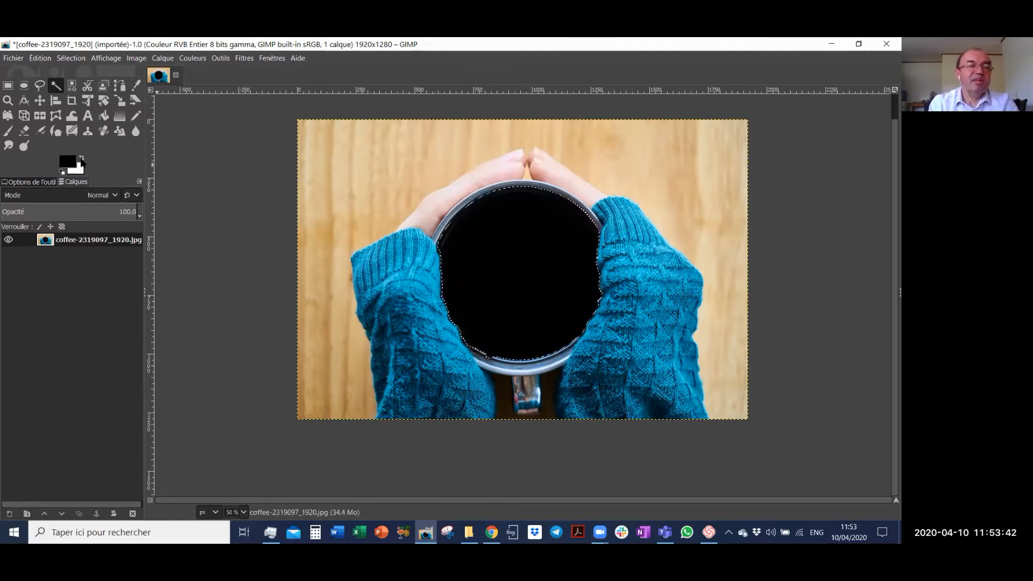
click(82, 160)
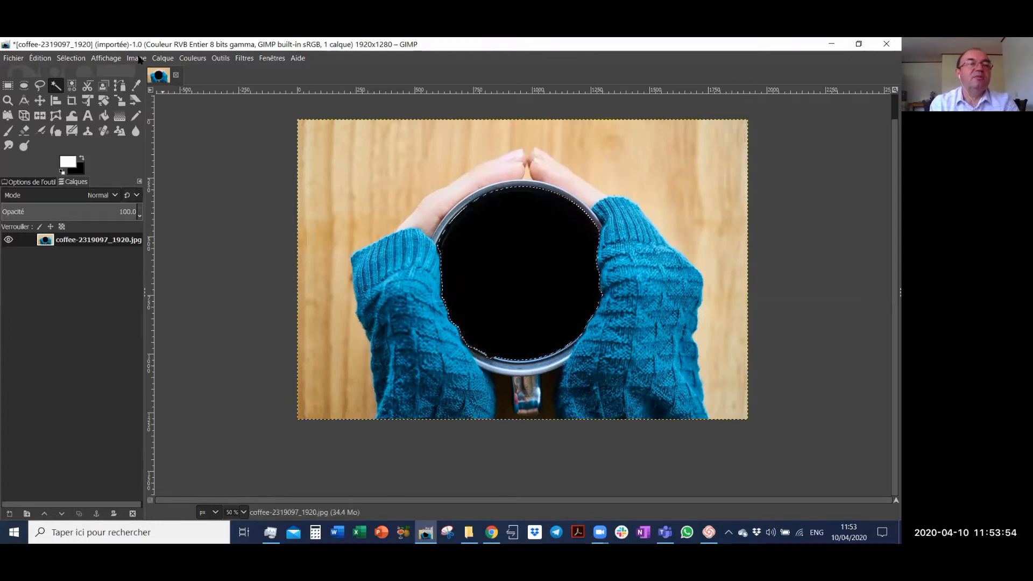
Add an alpha channel to the coffee photo's layer and delete the selected black coffee to transparency
click(161, 59)
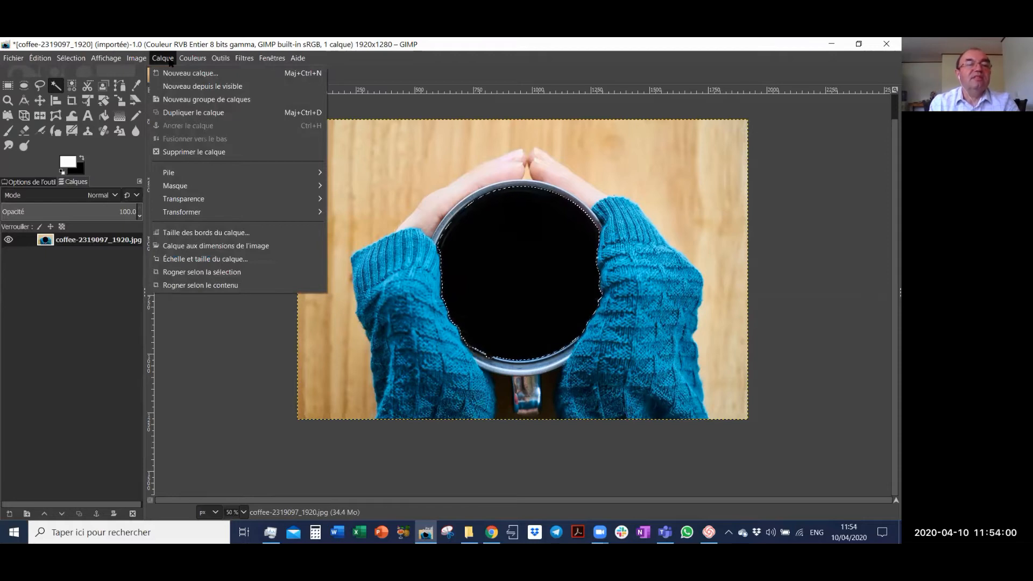
mouse_move(199, 203)
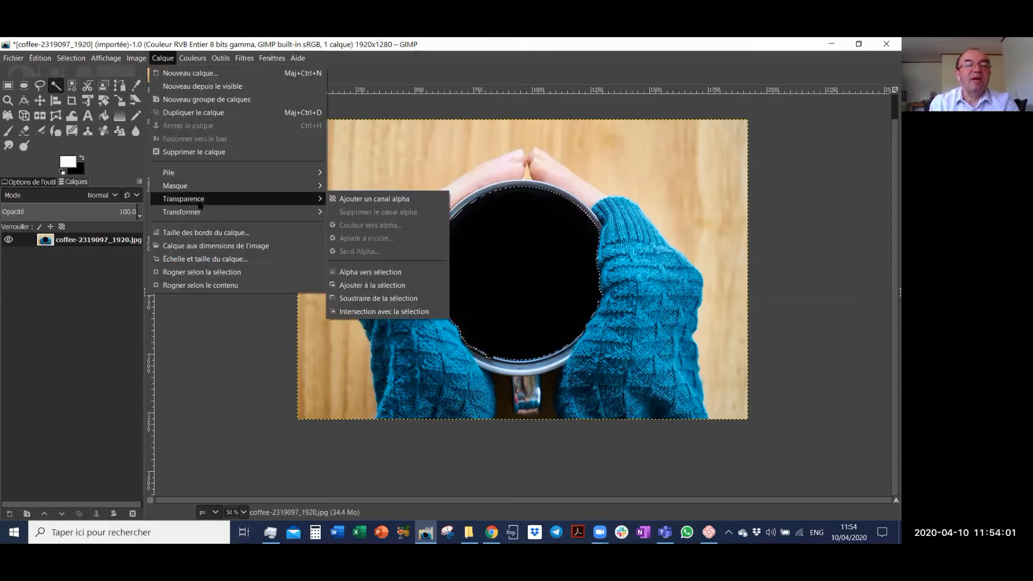
click(372, 202)
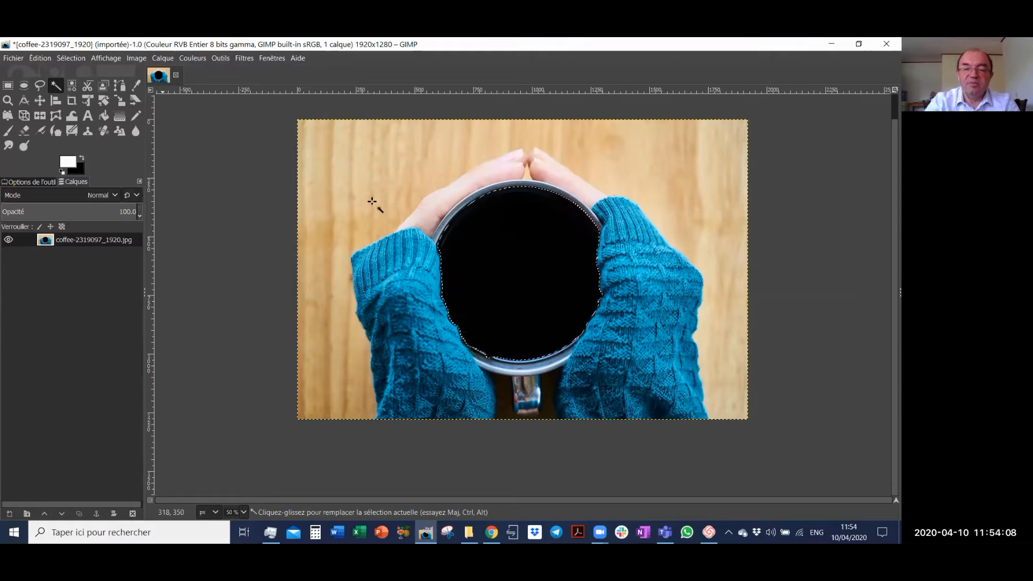
key(Delete)
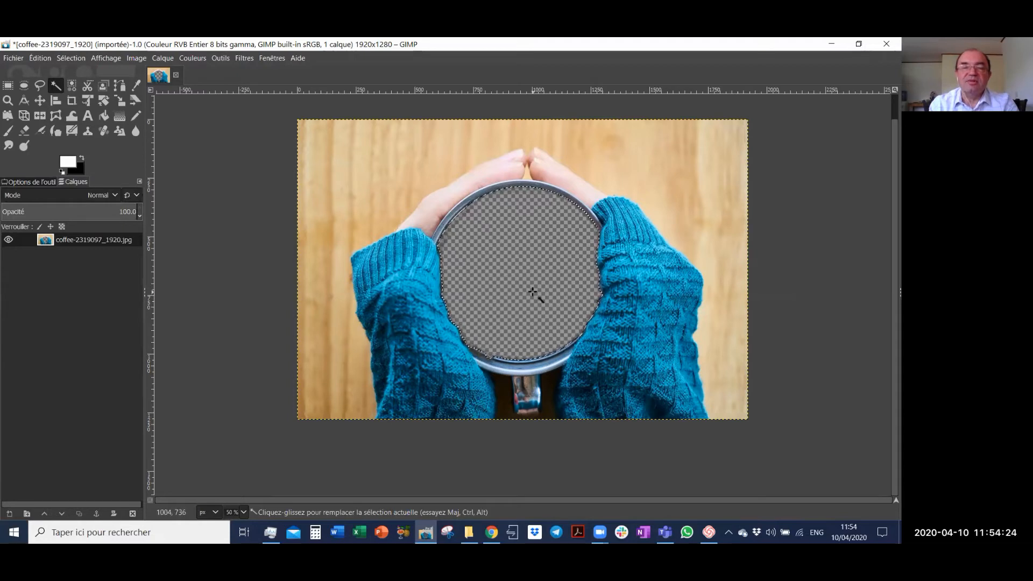
Switch to File Explorer and open eye-2504660_1920.jpg from the Gimp folder in GIMP
key(alt)
key(alt+Tab)
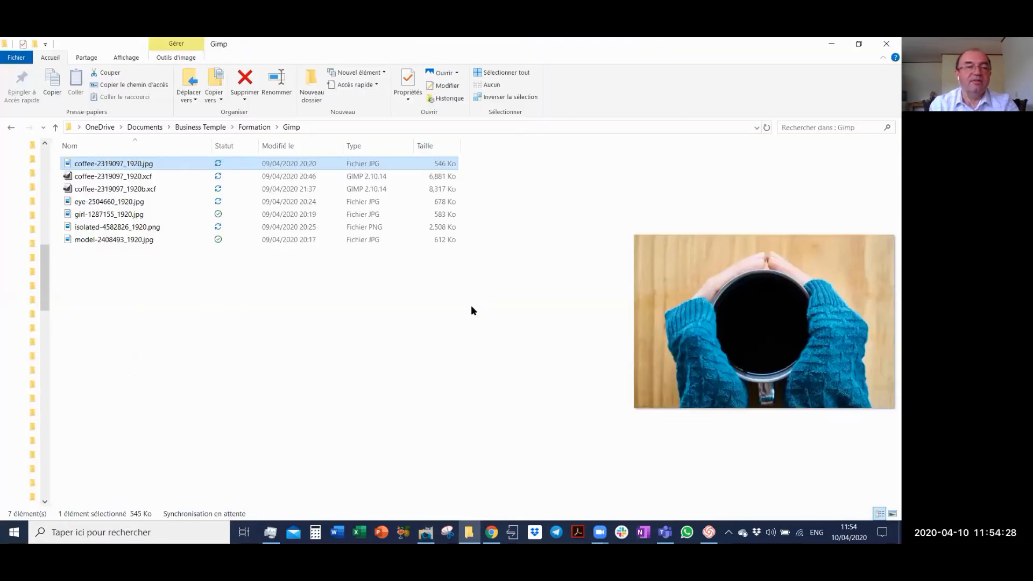
click(138, 202)
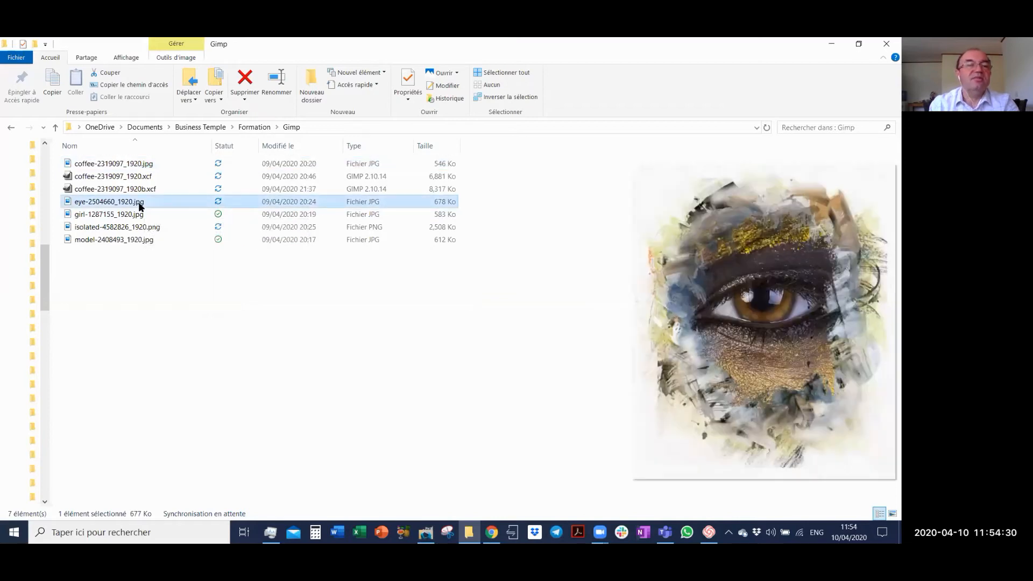
right_click(137, 201)
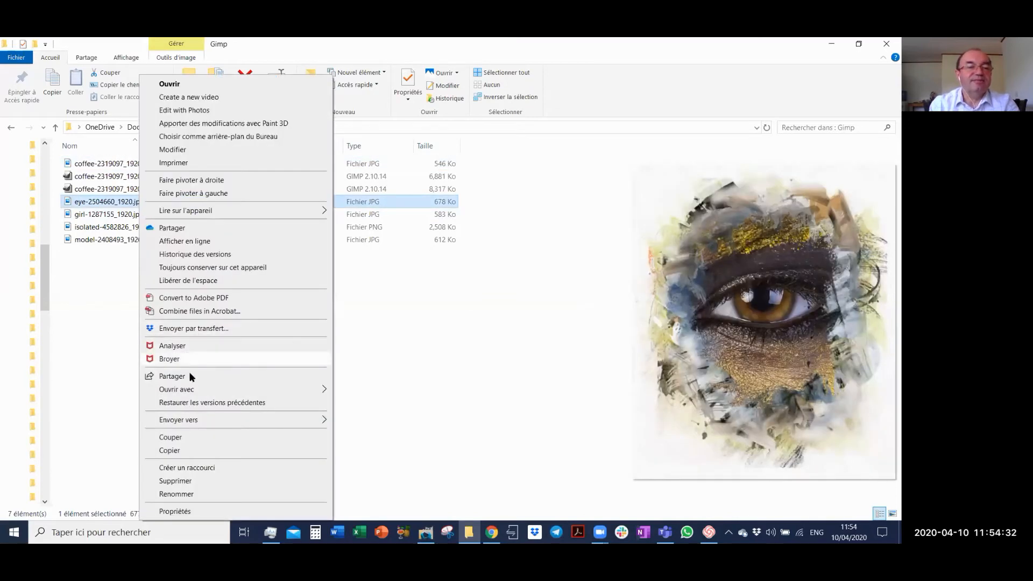
mouse_move(245, 394)
click(379, 391)
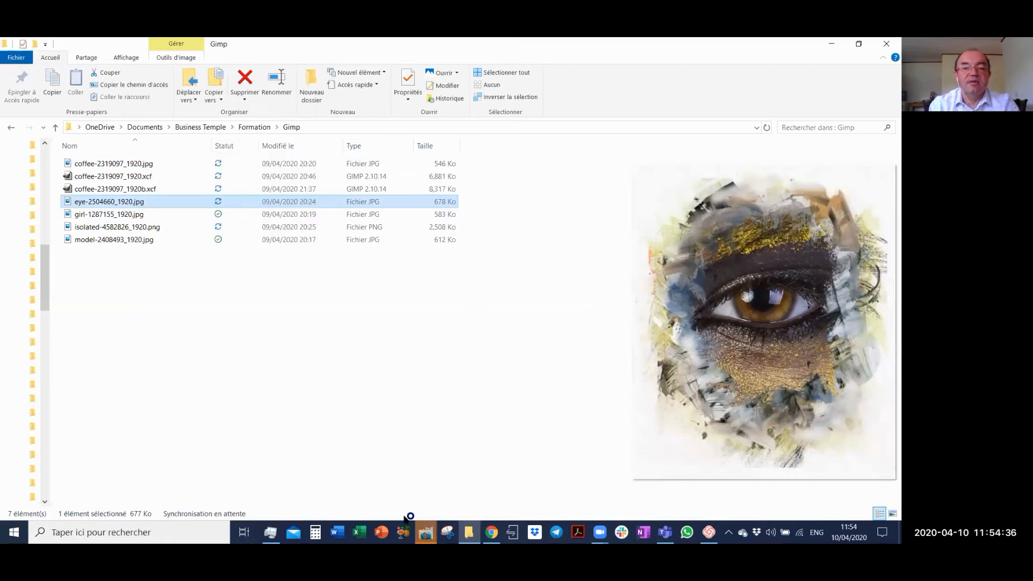
click(425, 532)
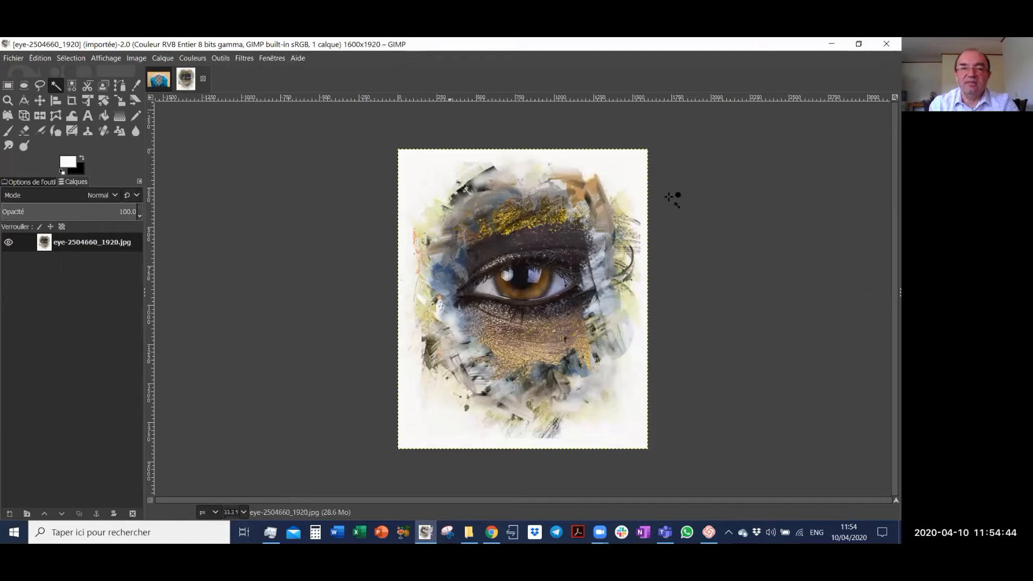
Add an alpha channel to the eye image's layer
click(170, 60)
mouse_move(308, 200)
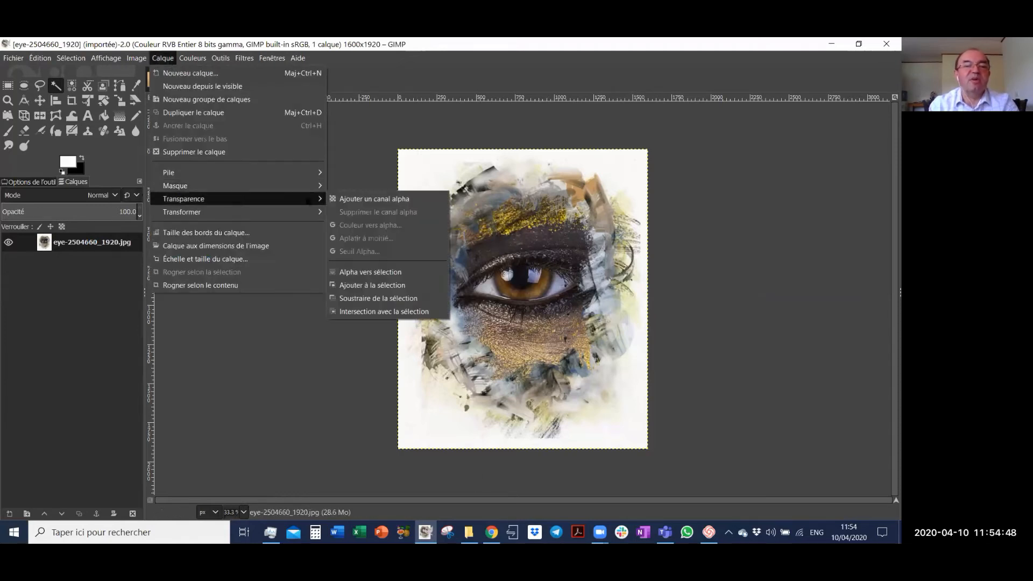
click(372, 200)
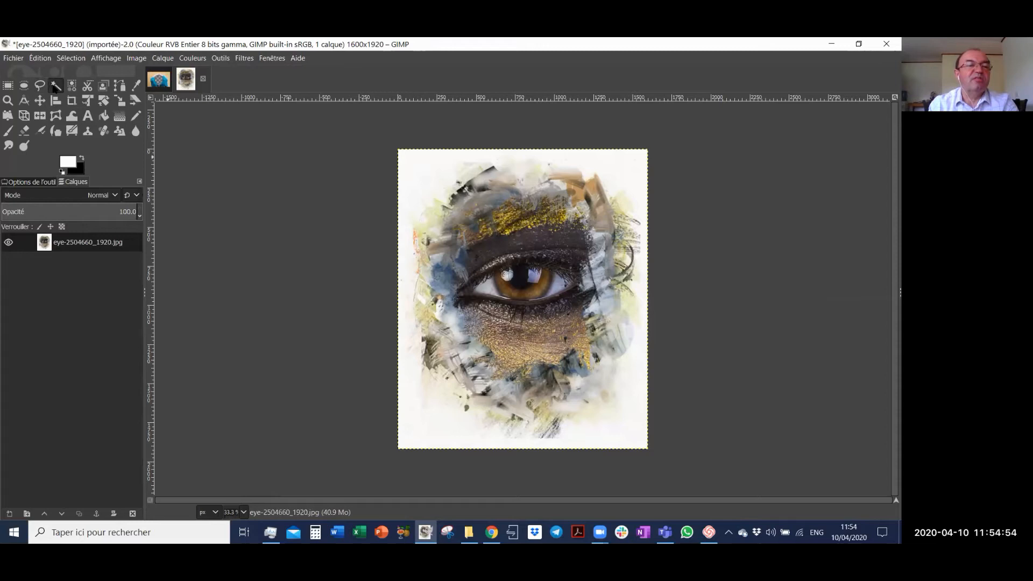
Try selecting the white background around the eye with Fuzzy Select and with Select by Color
click(412, 168)
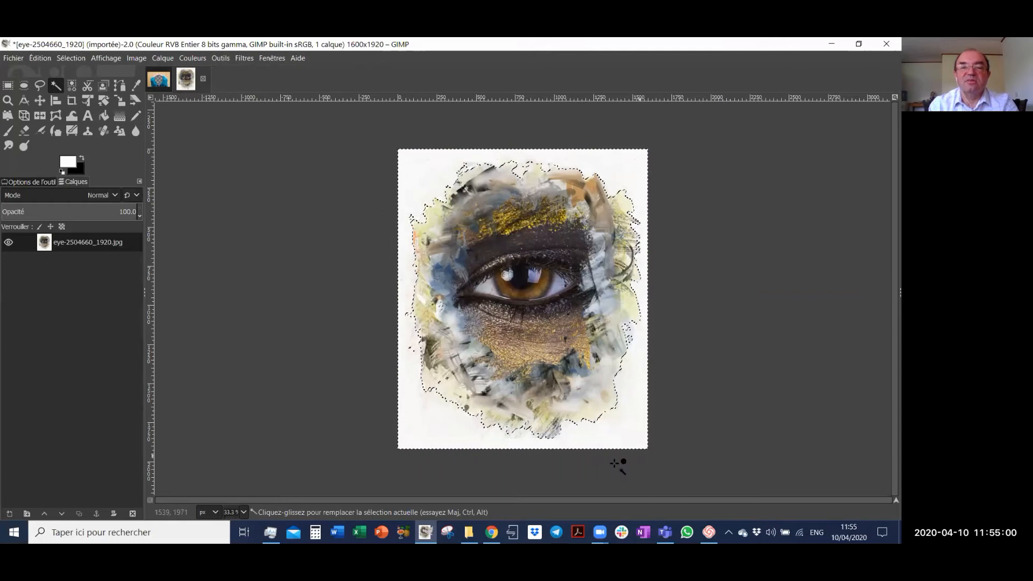
click(72, 86)
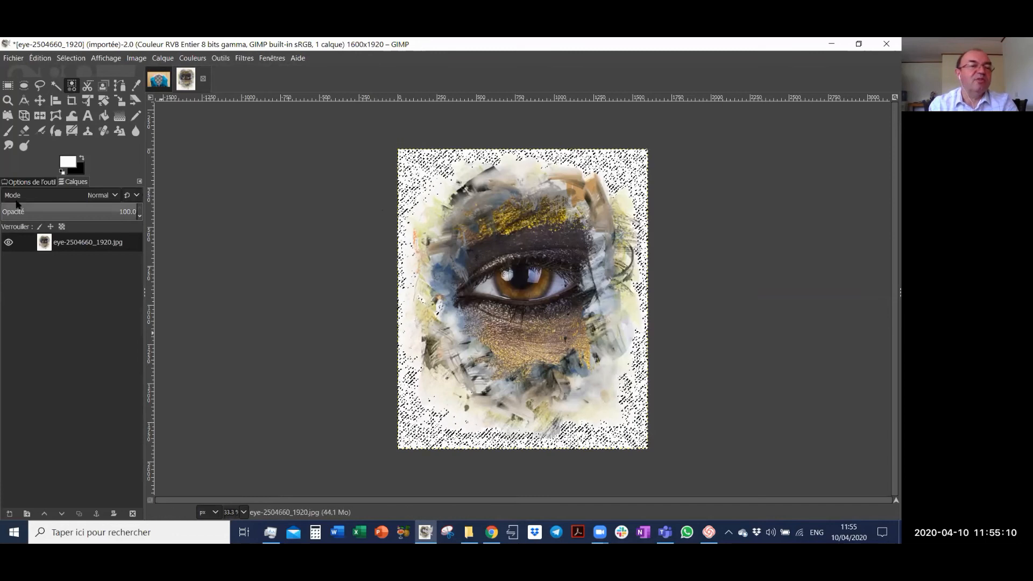
click(30, 182)
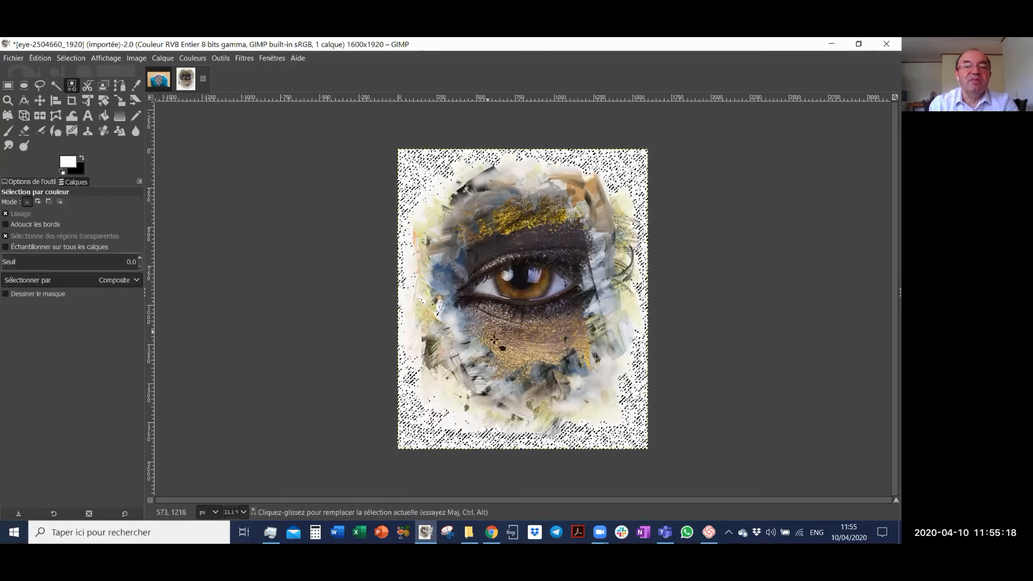
Select the contiguous white background around the eye with Fuzzy Select and delete it to transparency
click(56, 85)
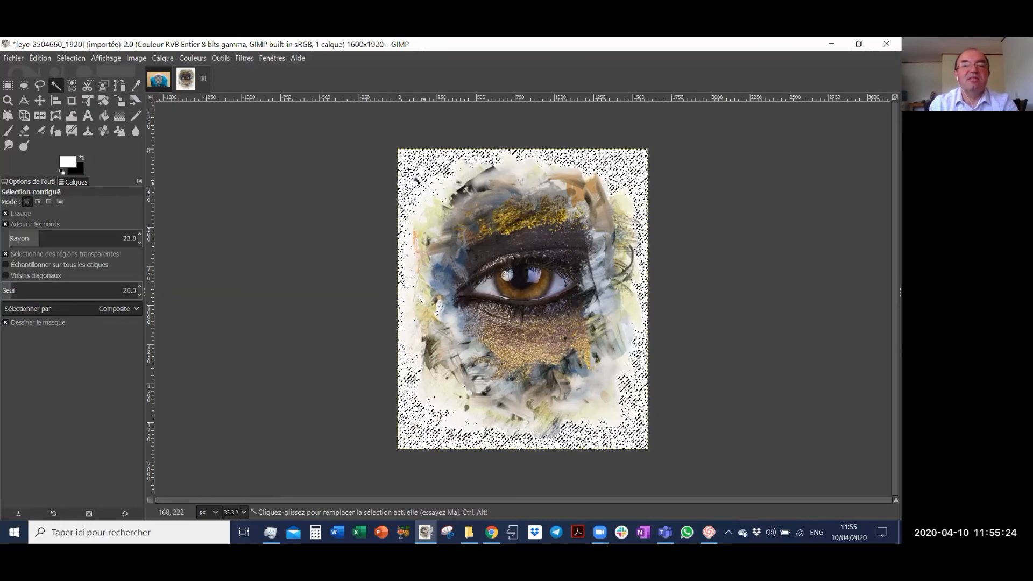
click(405, 168)
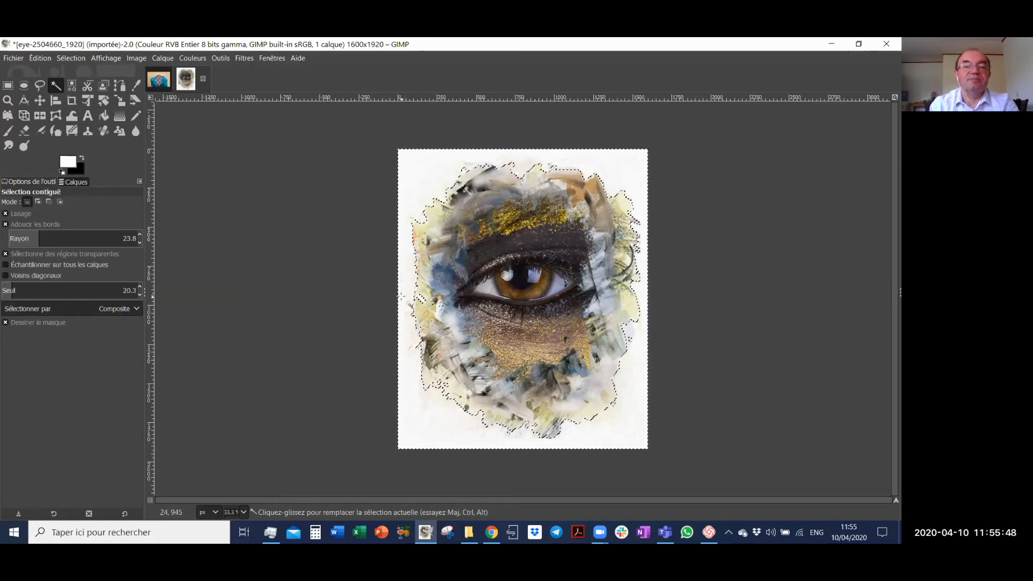
click(162, 58)
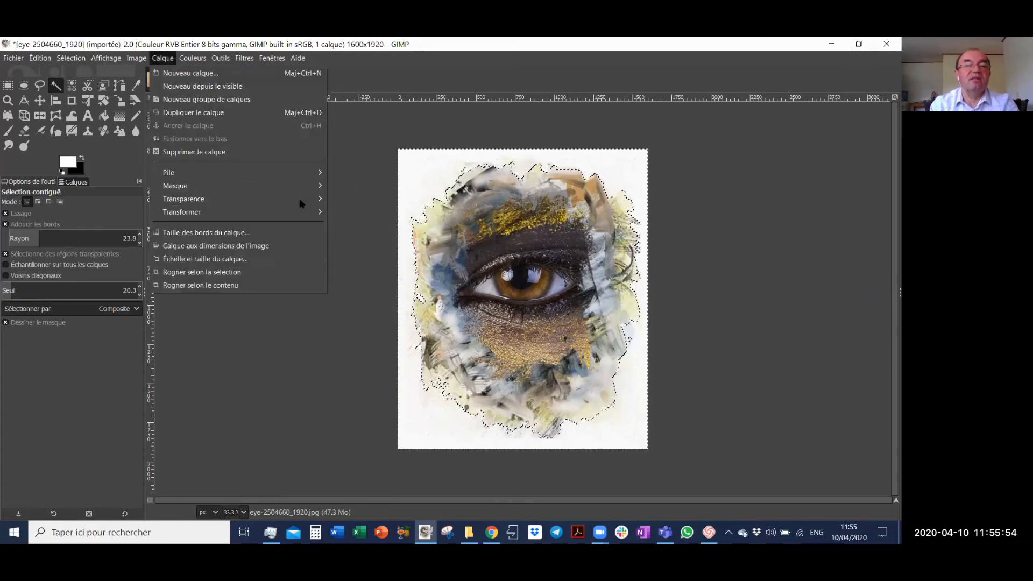
mouse_move(299, 203)
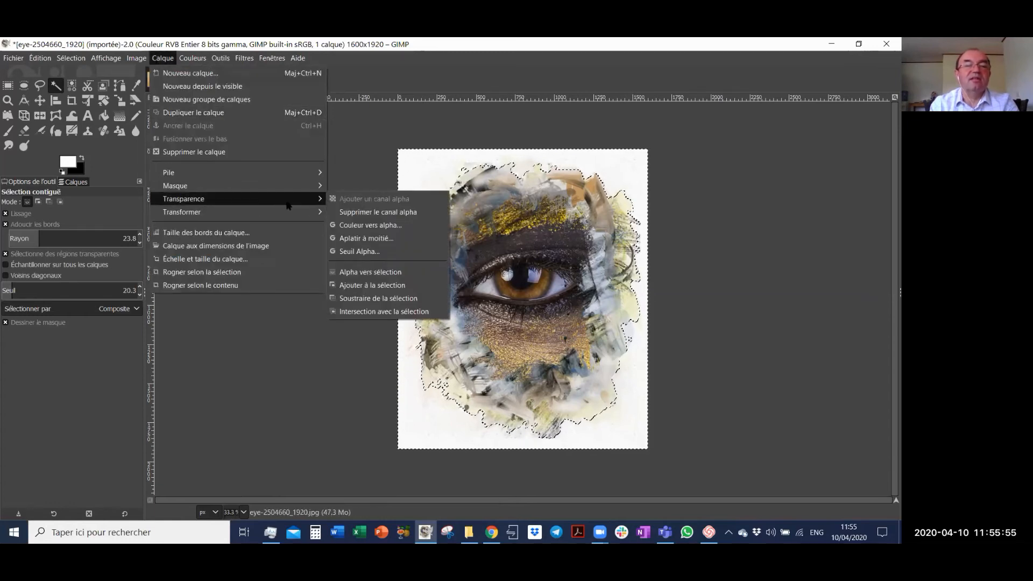
click(340, 408)
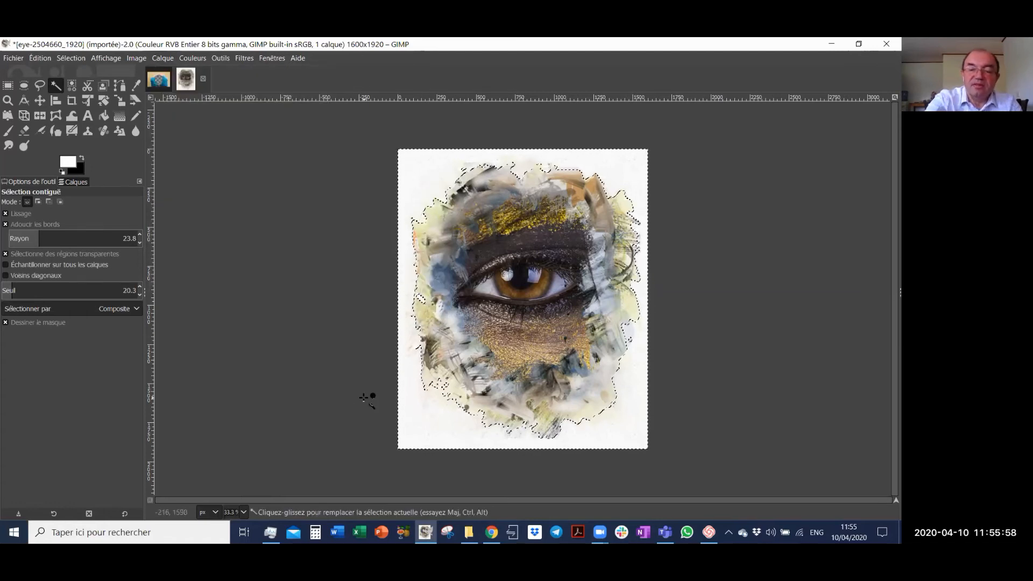
key(Delete)
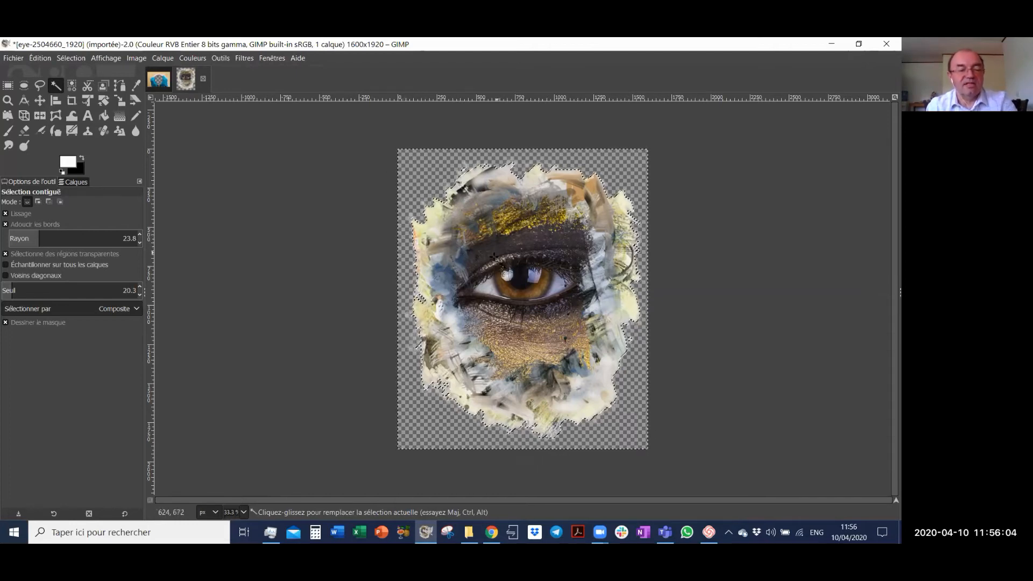
Clear the selection in the eye image and copy the whole cut-out eye layer
key(ctrl+shift)
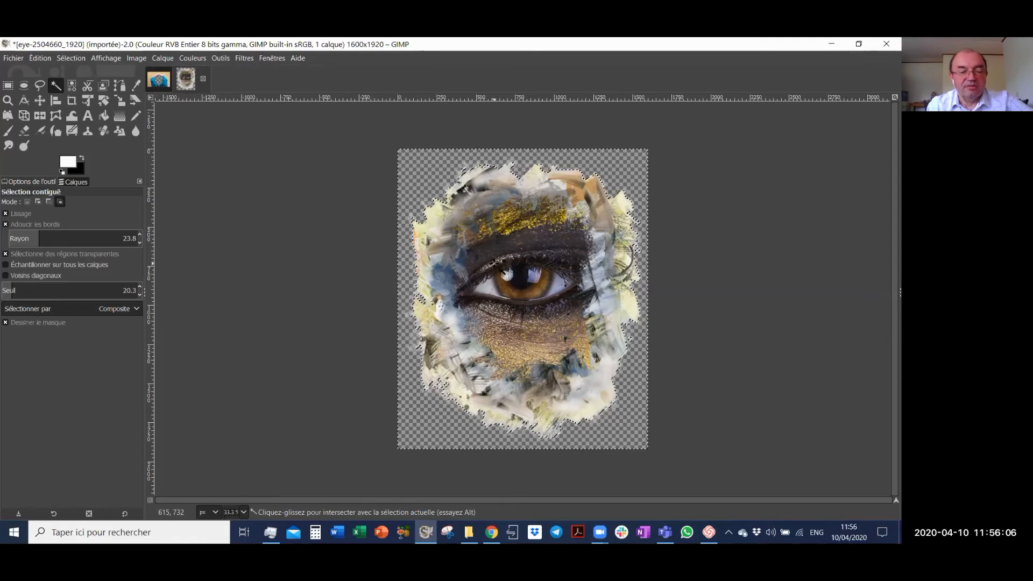
key(ctrl+shift+a)
key(ctrl)
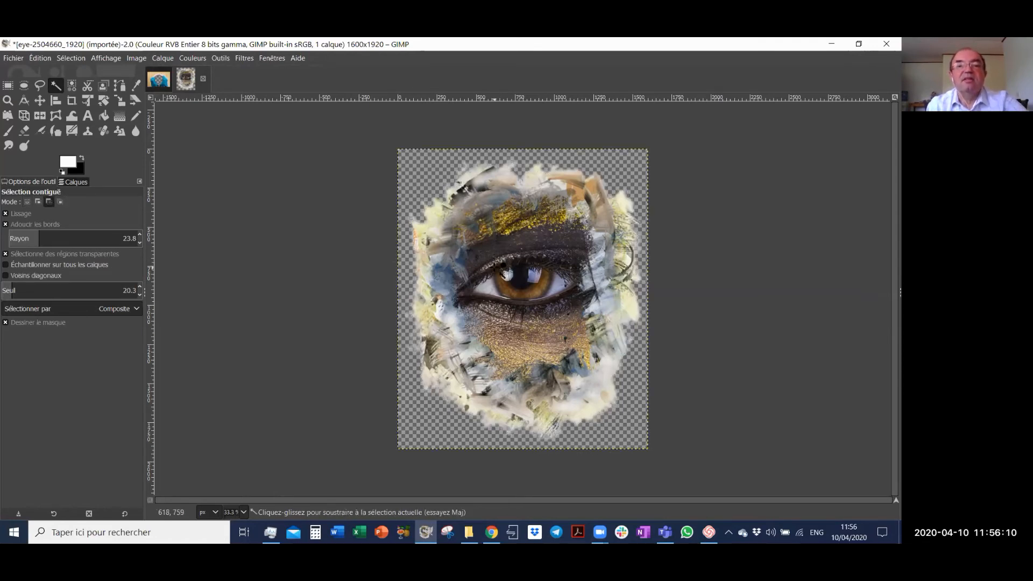
key(ctrl+c)
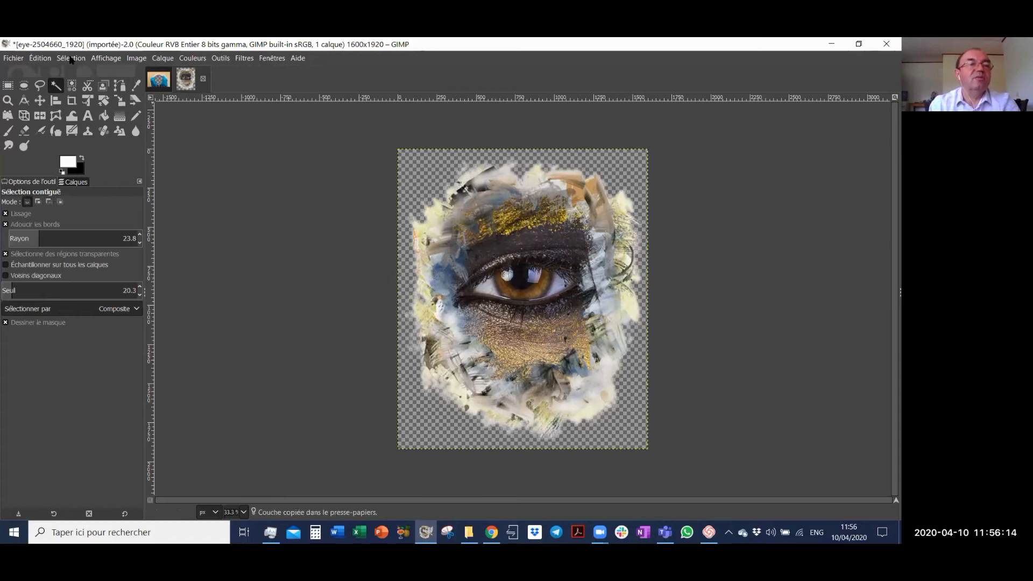
click(47, 58)
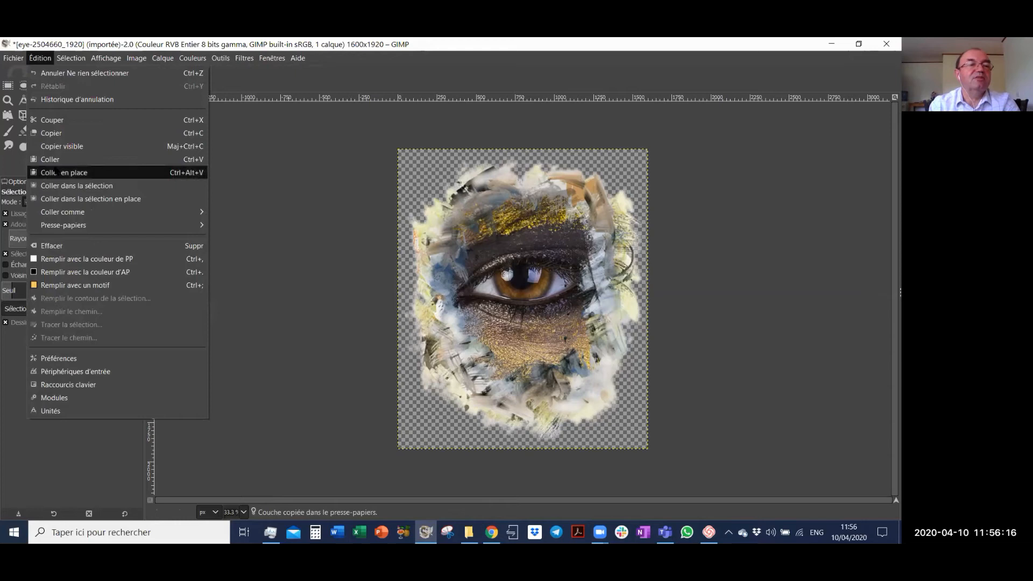
click(63, 141)
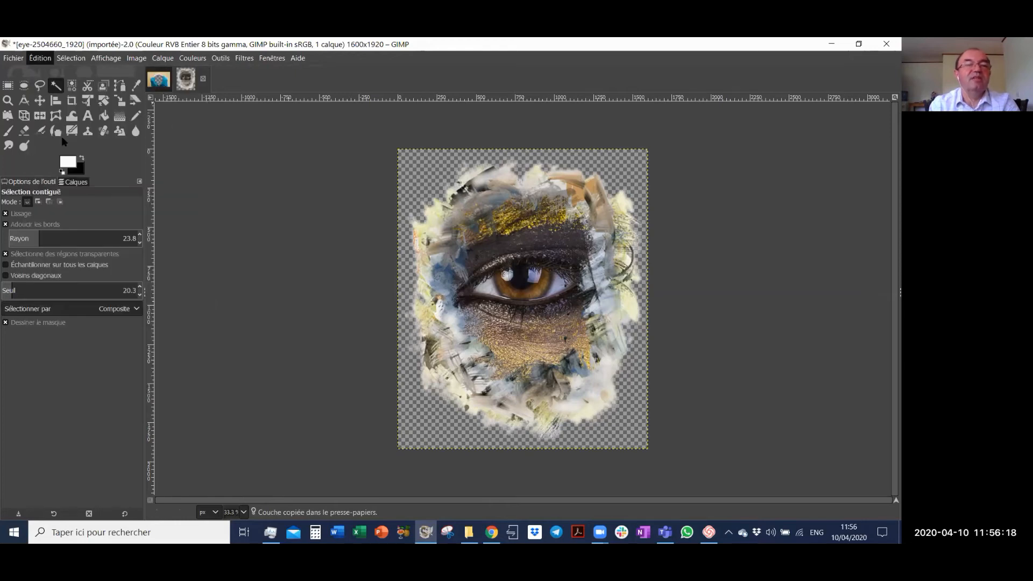
Paste the copied eye into the coffee image as a new layer and clear the selection
click(157, 81)
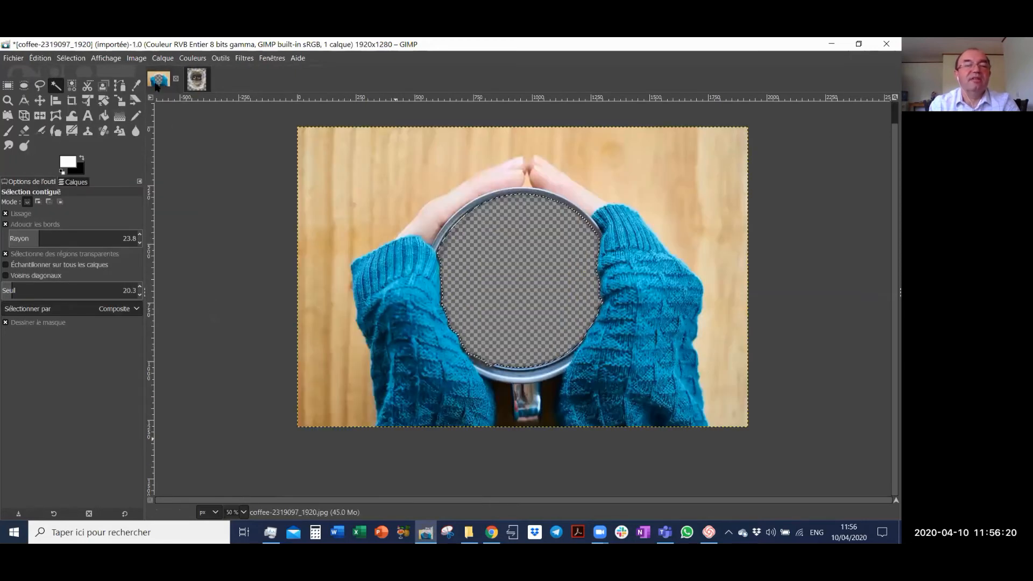
click(72, 62)
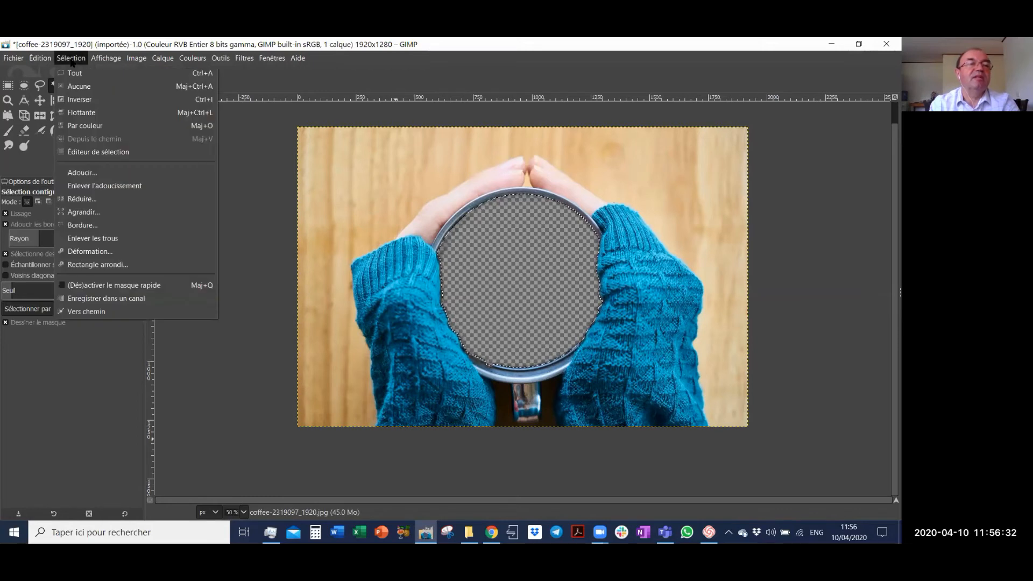
mouse_move(52, 61)
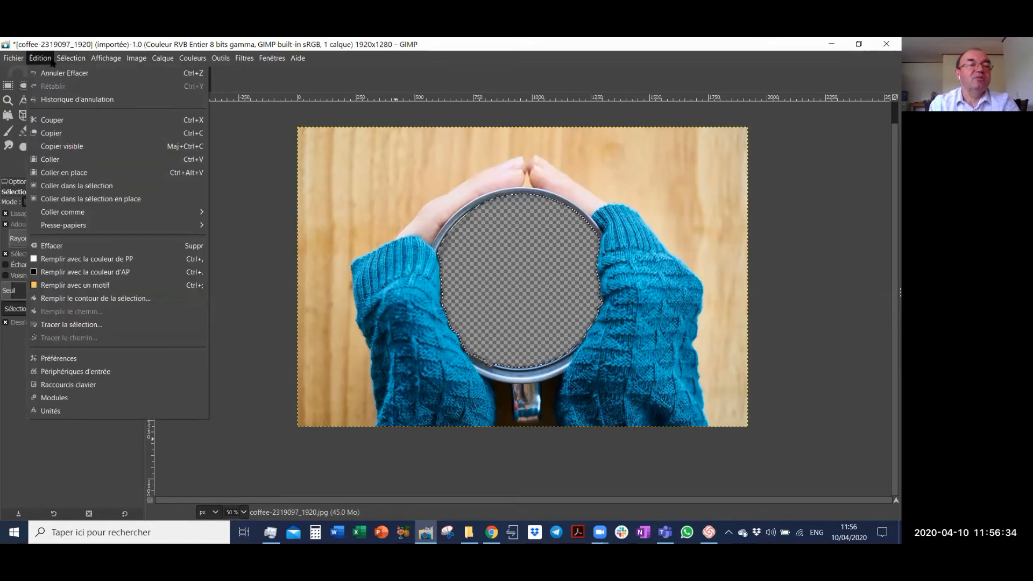
mouse_move(80, 215)
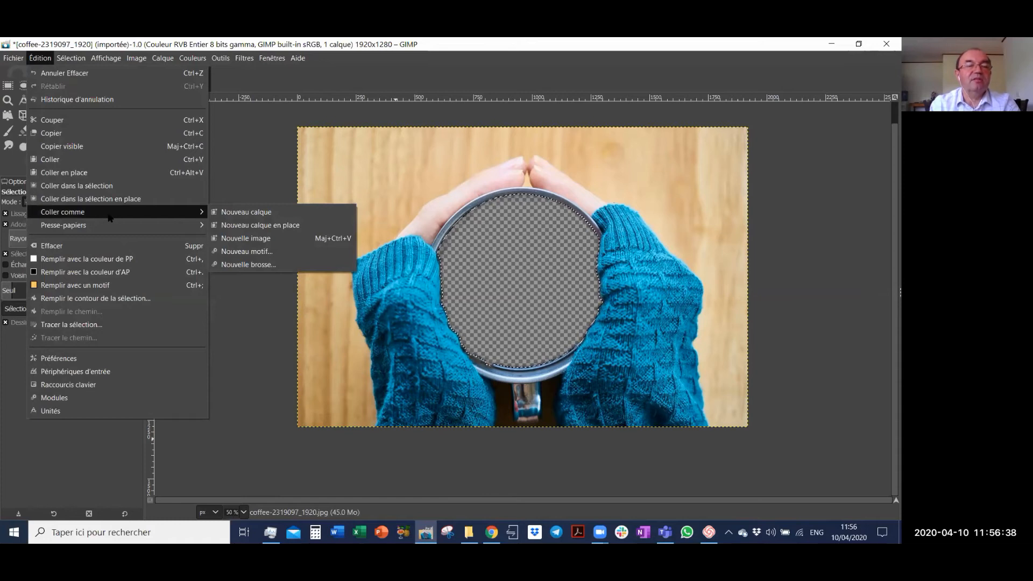
click(258, 214)
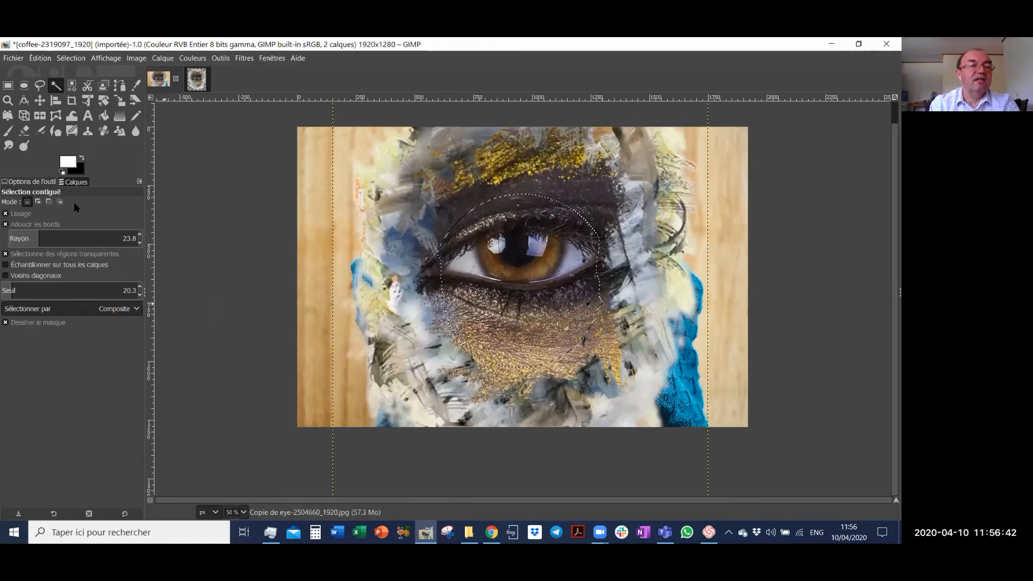
click(76, 181)
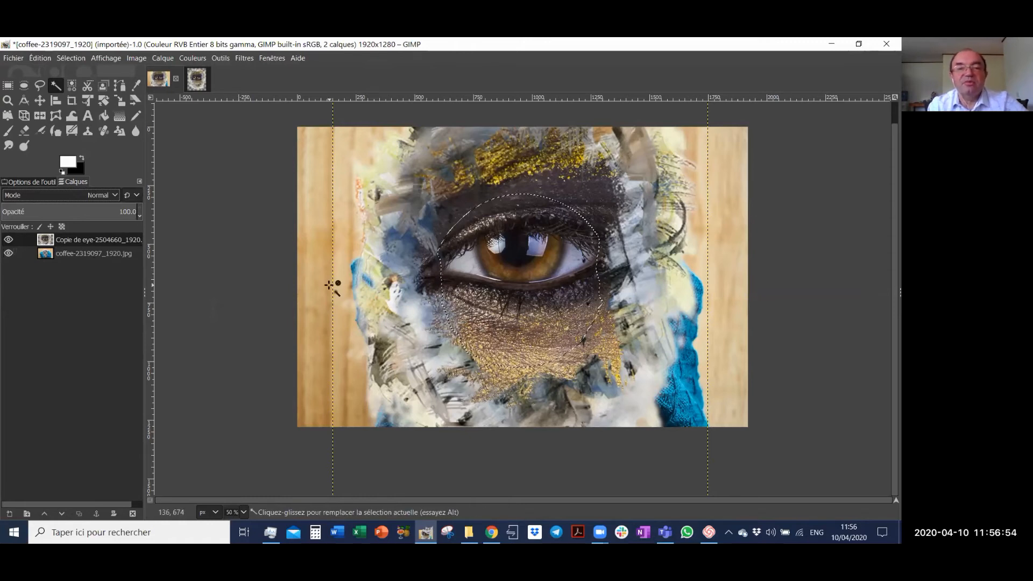
key(ctrl+shift+a)
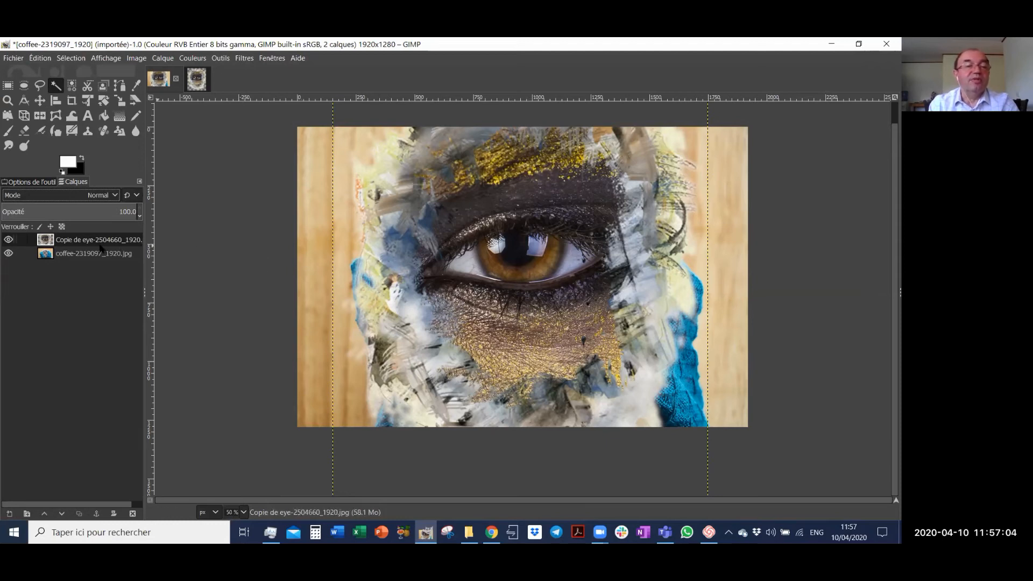
Move the pasted eye layer beneath the coffee layer, and return it to the top of the layer stack
drag(94, 242, 96, 273)
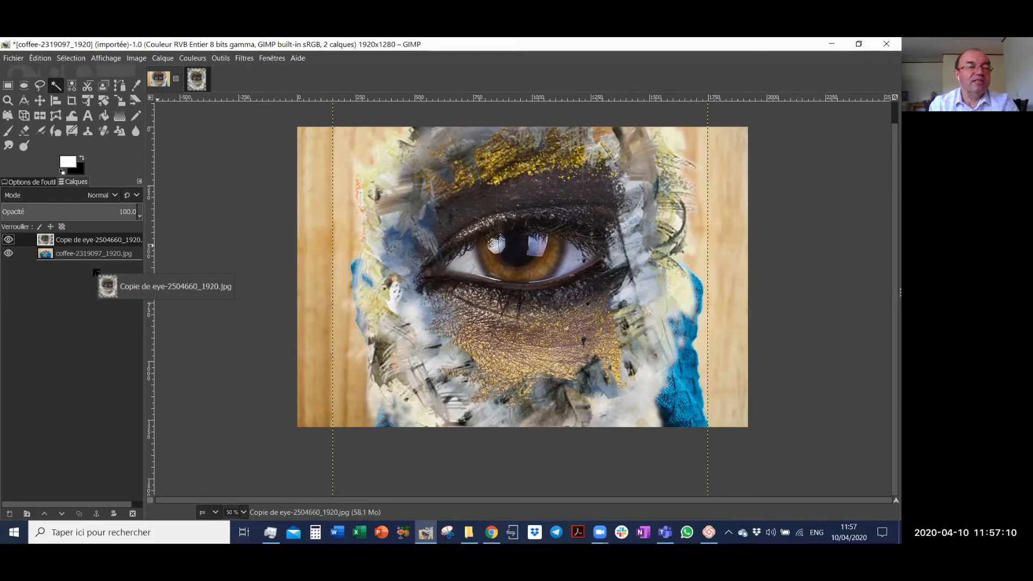
drag(94, 273, 95, 274)
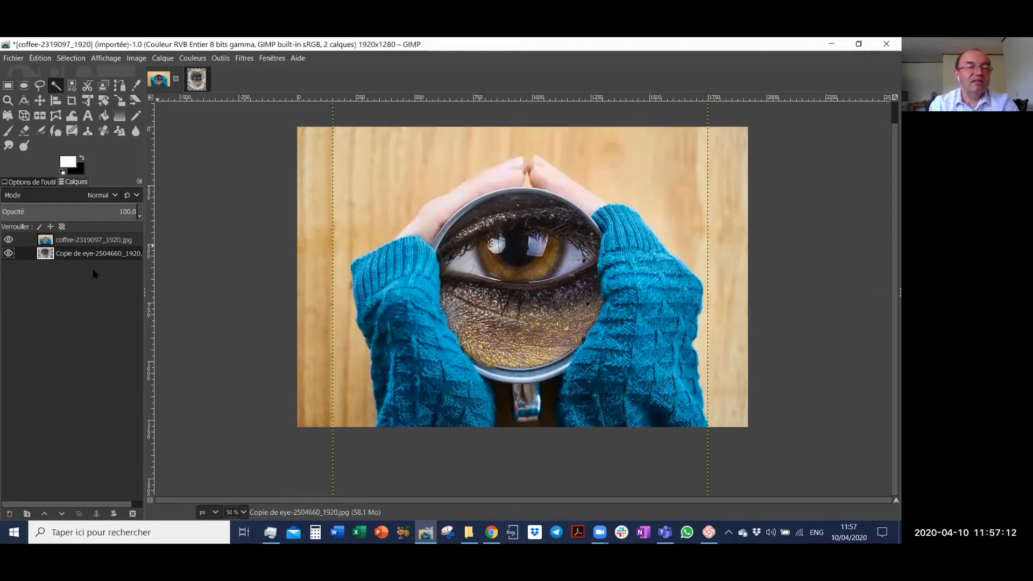
drag(103, 259, 106, 240)
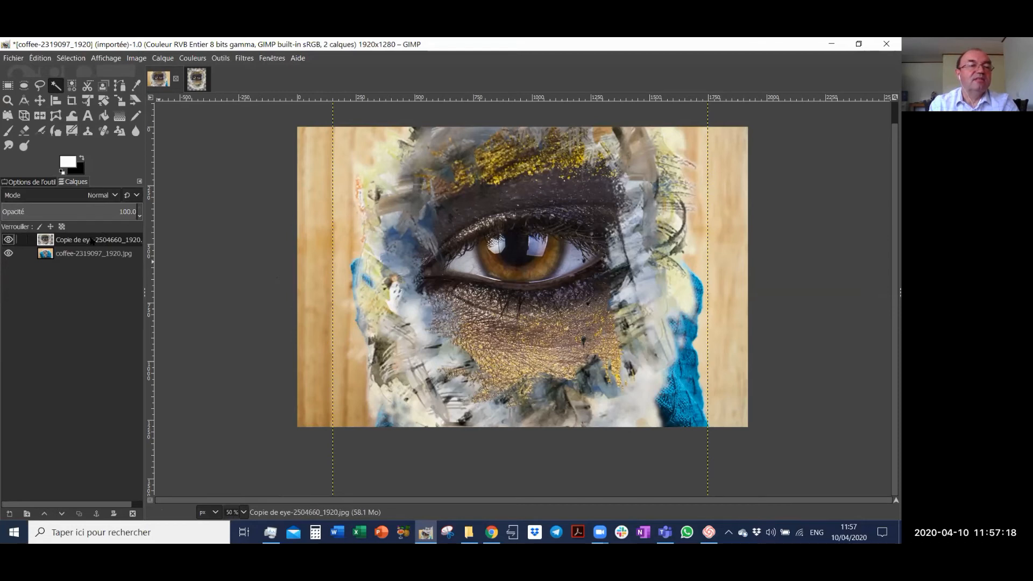
Rename the pasted eye layer as Lizye
double_click(91, 241)
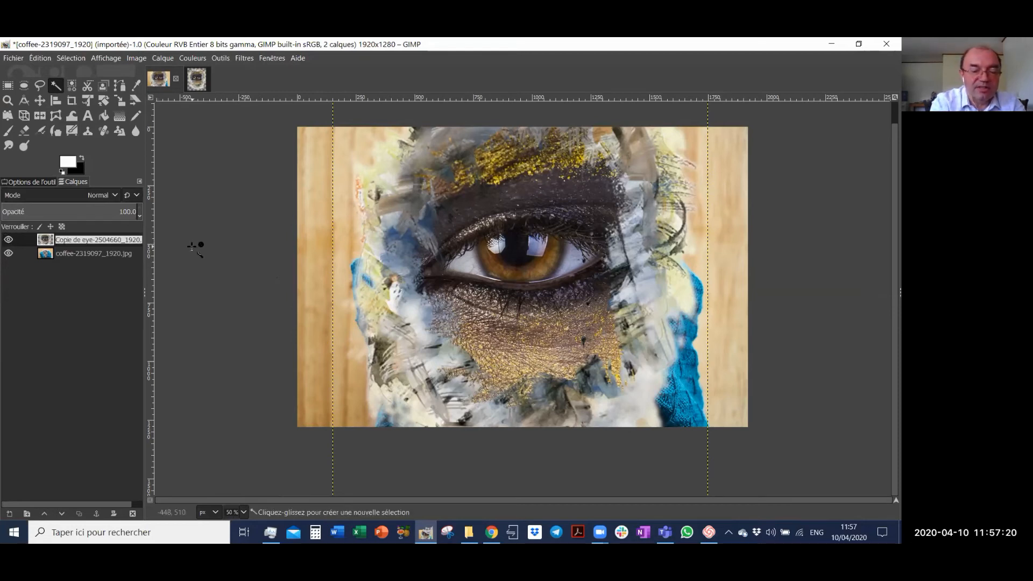
text(L)
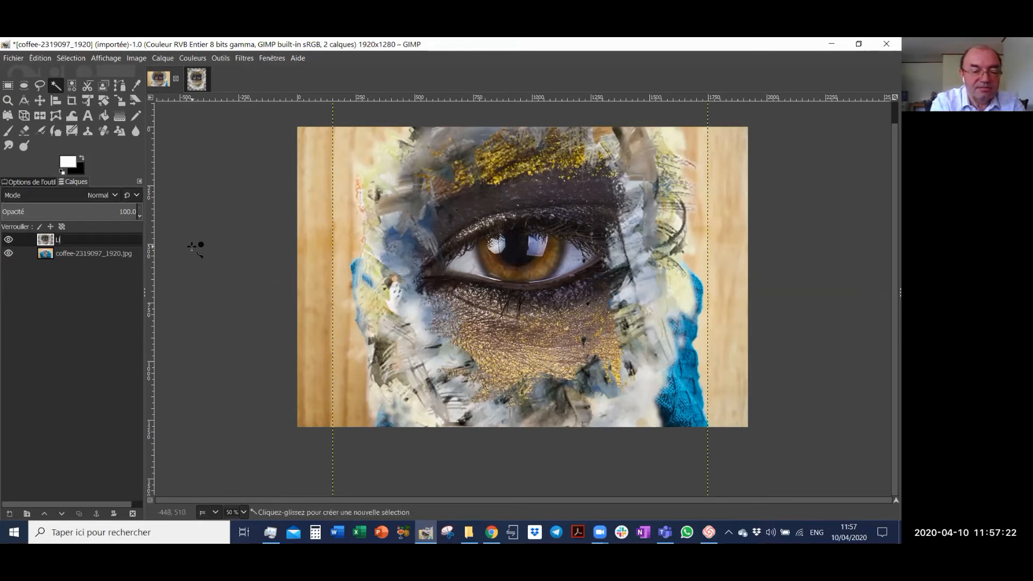
text(izye)
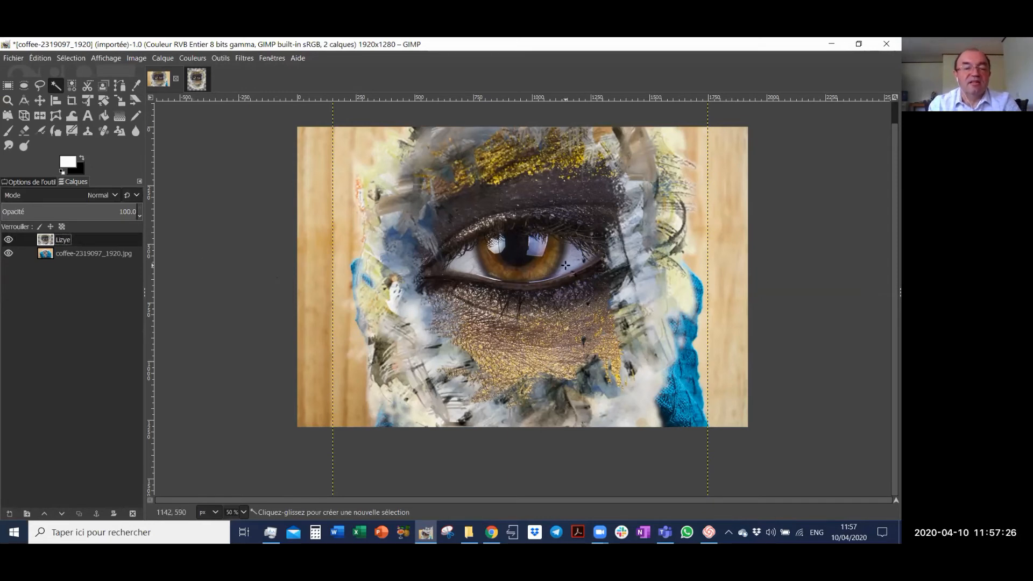
Start scaling the Lizye layer with the Scale tool, with the layer's full outline in view
scroll(565, 265, down, 1)
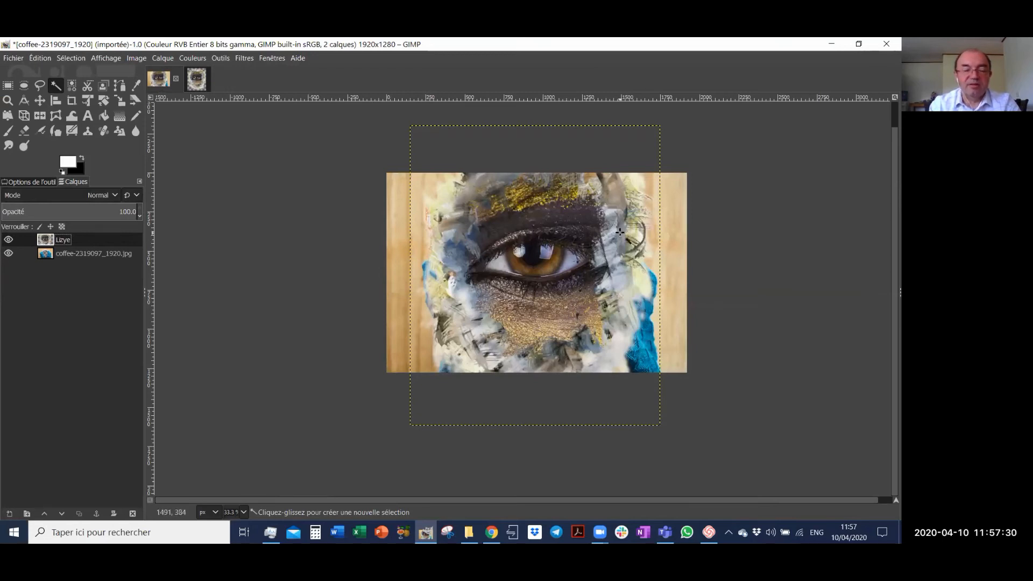
click(119, 100)
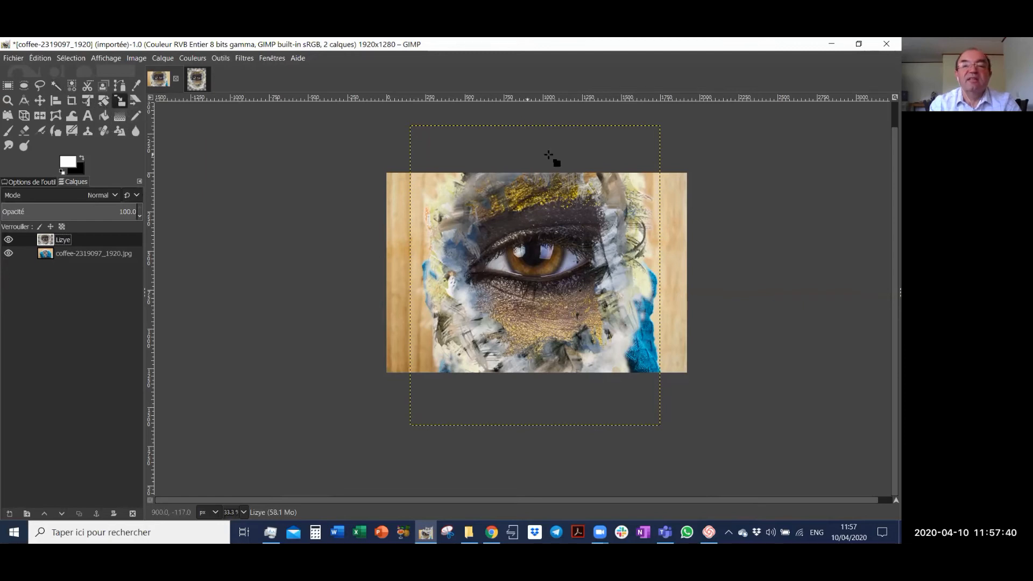
click(564, 235)
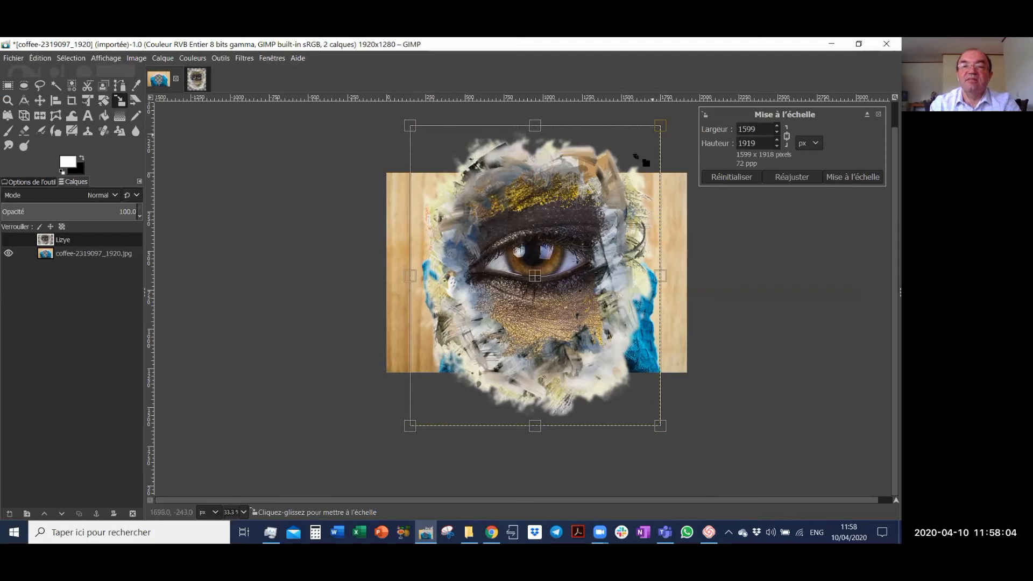
Unlink the proportions, try squashing the Lizye layer to 1599 x 1201 px, undo that and relink width and height
click(785, 138)
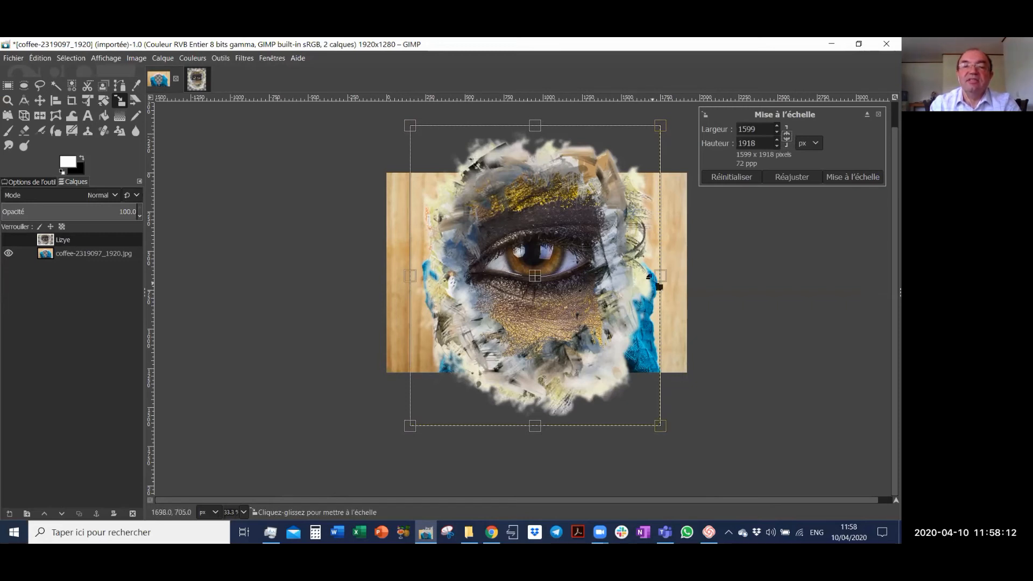
drag(535, 126, 628, 265)
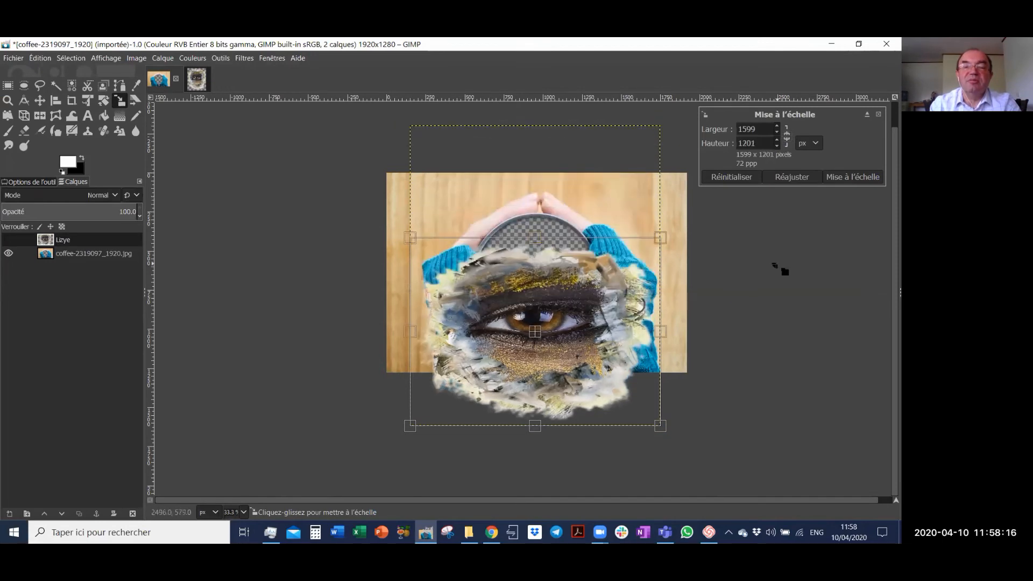
key(ctrl+z)
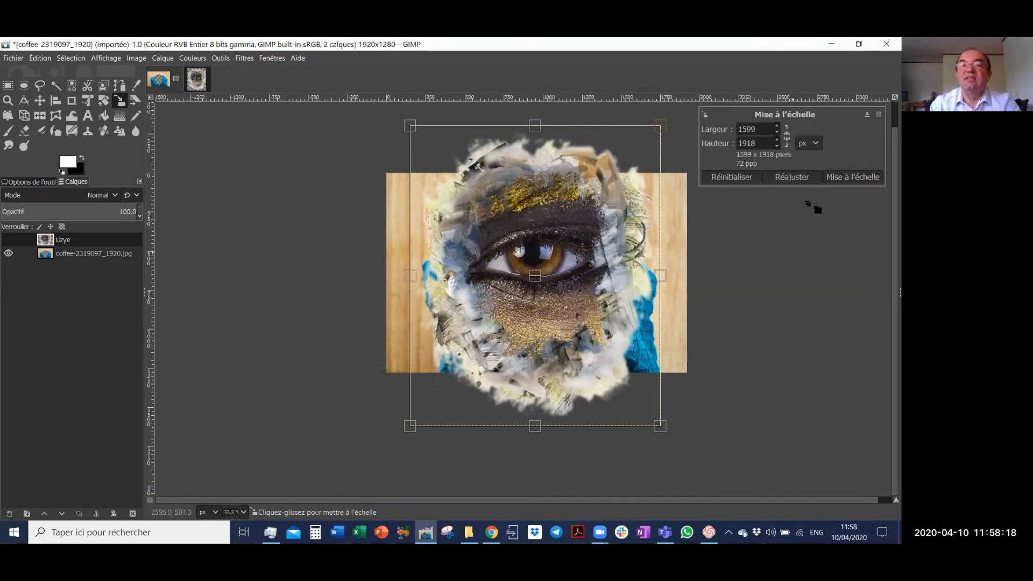
click(786, 137)
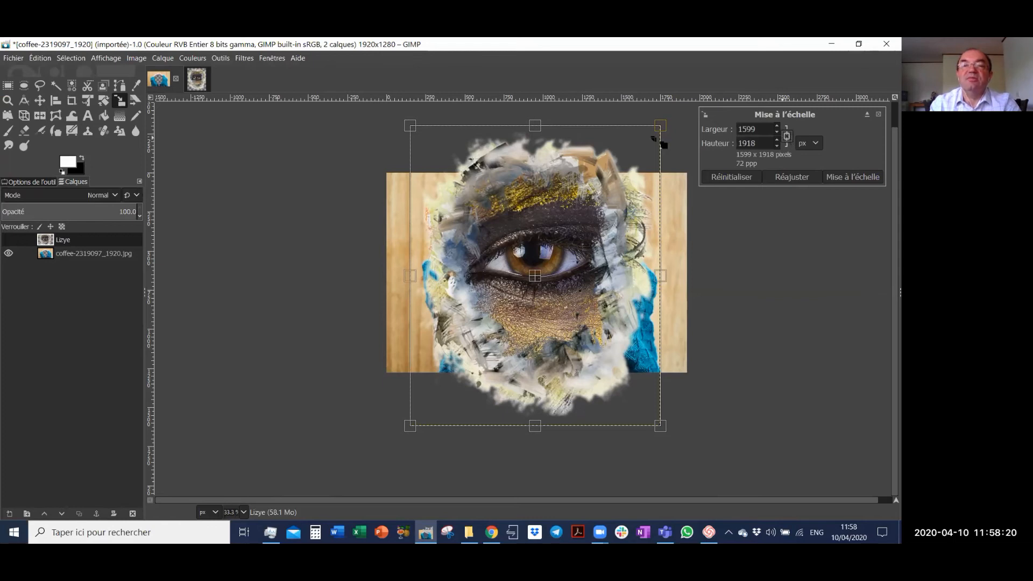
Scale the Lizye layer proportionally to about 938 x 1125 px, centre it over the cup and apply the transformation
drag(657, 142, 593, 277)
drag(485, 336, 537, 287)
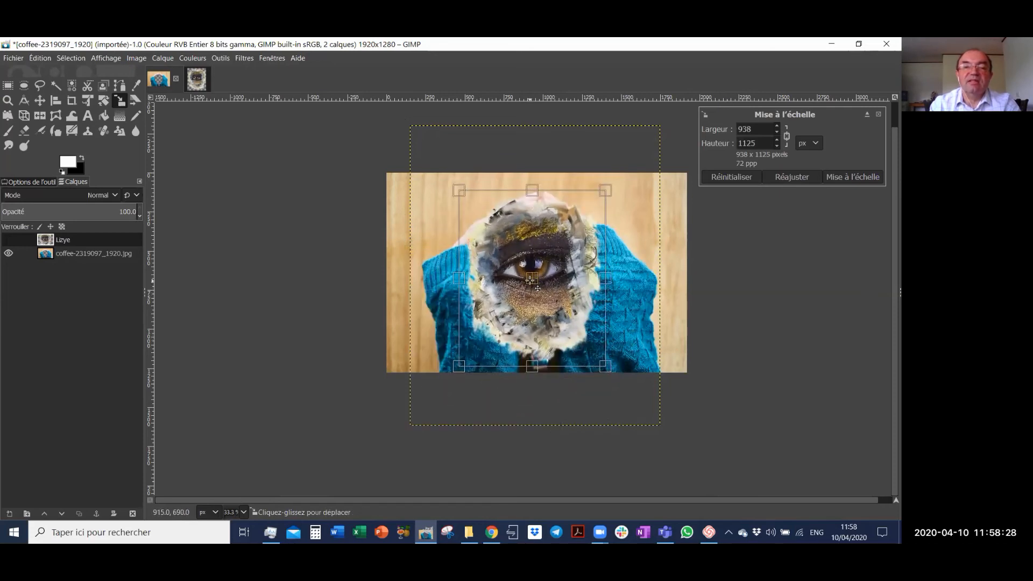
click(852, 177)
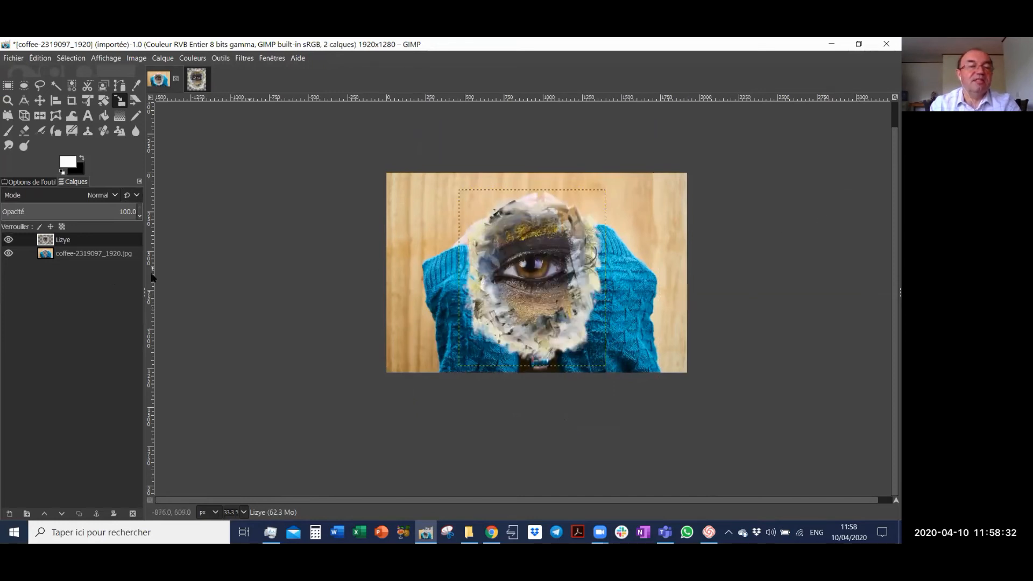
Move the Lizye layer beneath the coffee layer so the eye fills the cup's transparent opening
drag(106, 246, 106, 267)
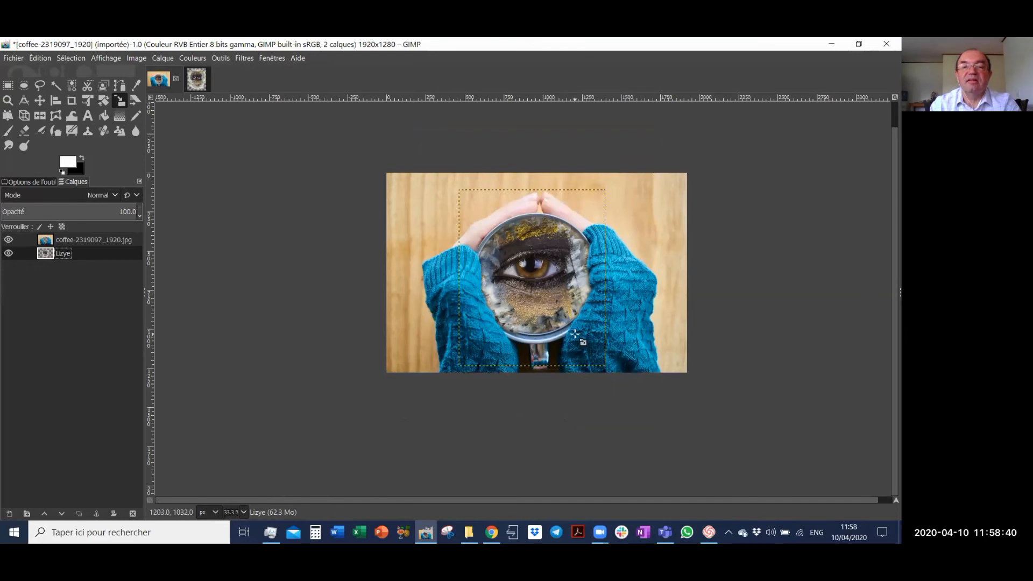
scroll(575, 334, up, 2)
scroll(589, 334, up, 3)
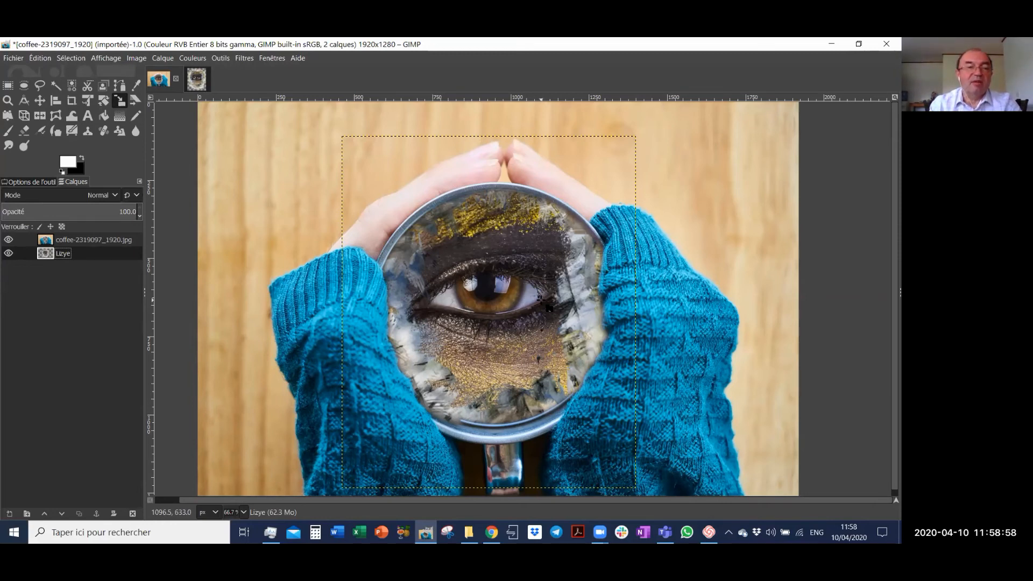
View the options for saving the composite under another name as an XCF file, and close them without saving
click(10, 60)
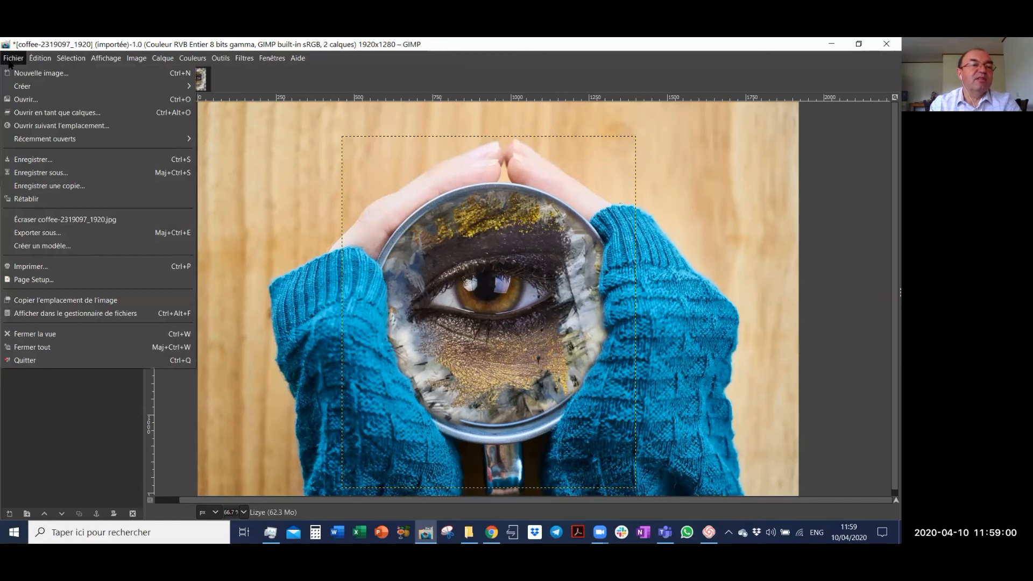
click(56, 173)
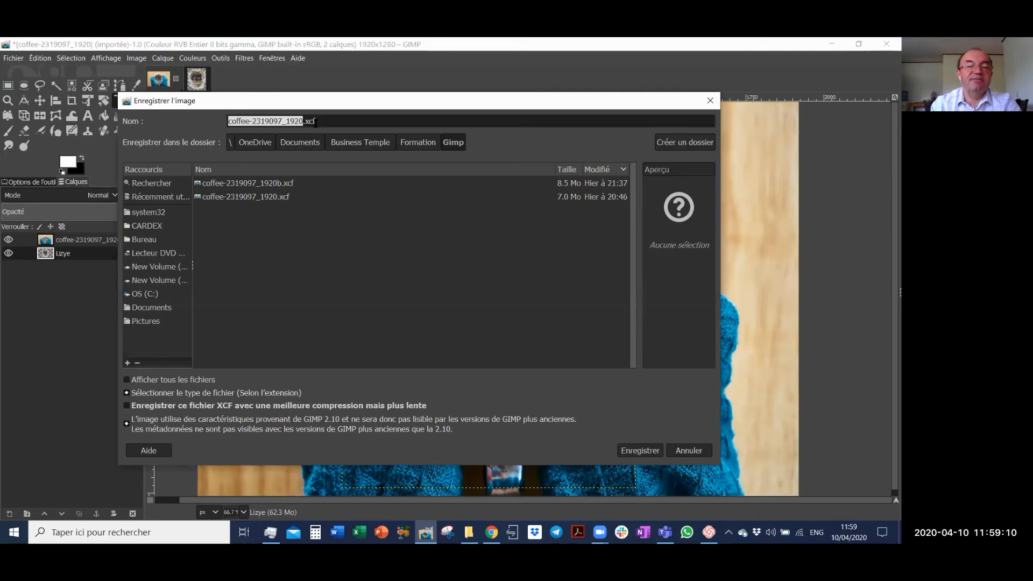
click(716, 104)
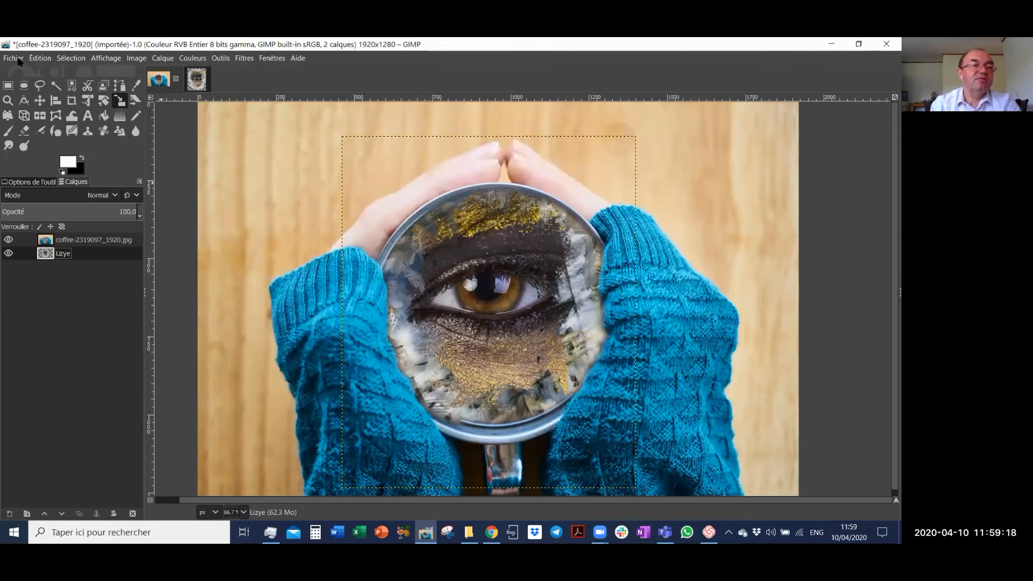
View the image export options for the composite and close them without exporting
click(16, 59)
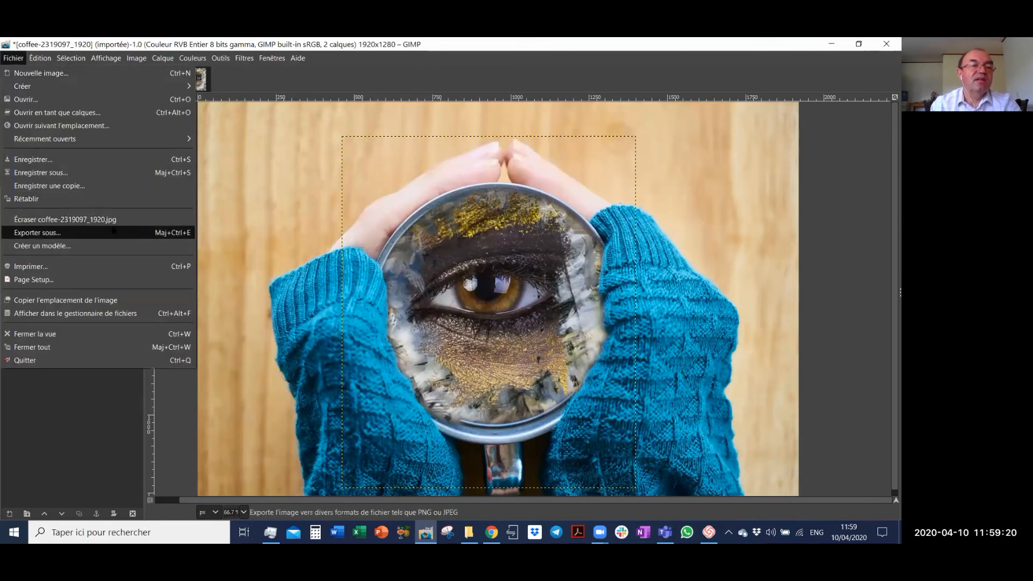
click(73, 234)
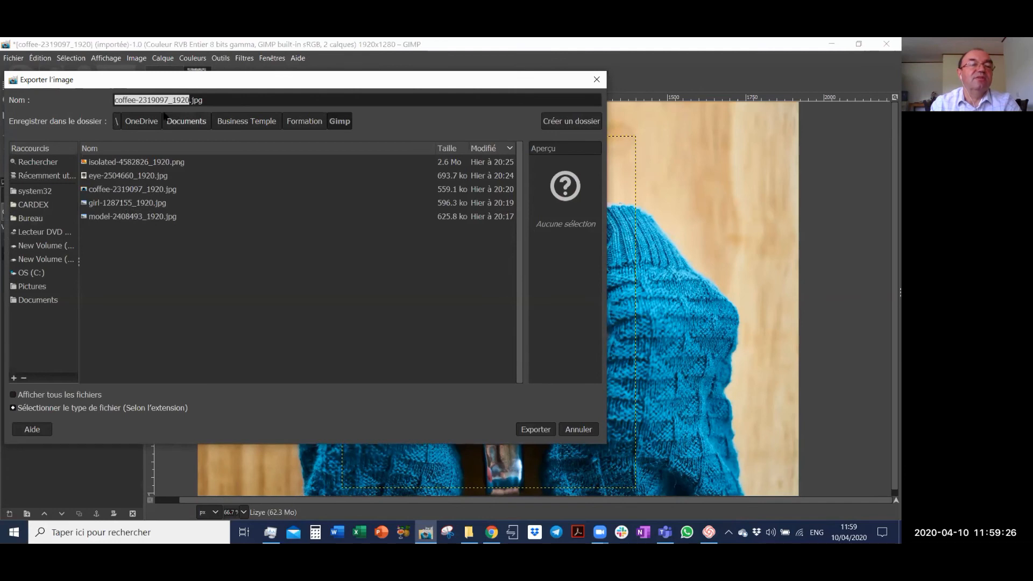
key(Escape)
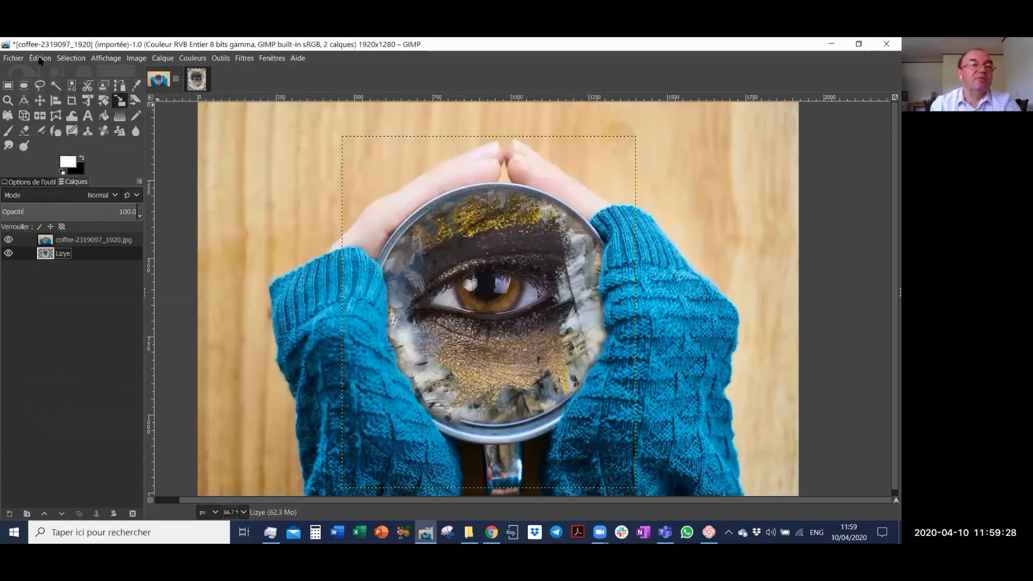
Reopen the image export options and change the file name to coffee-2319097_1920.png
click(40, 58)
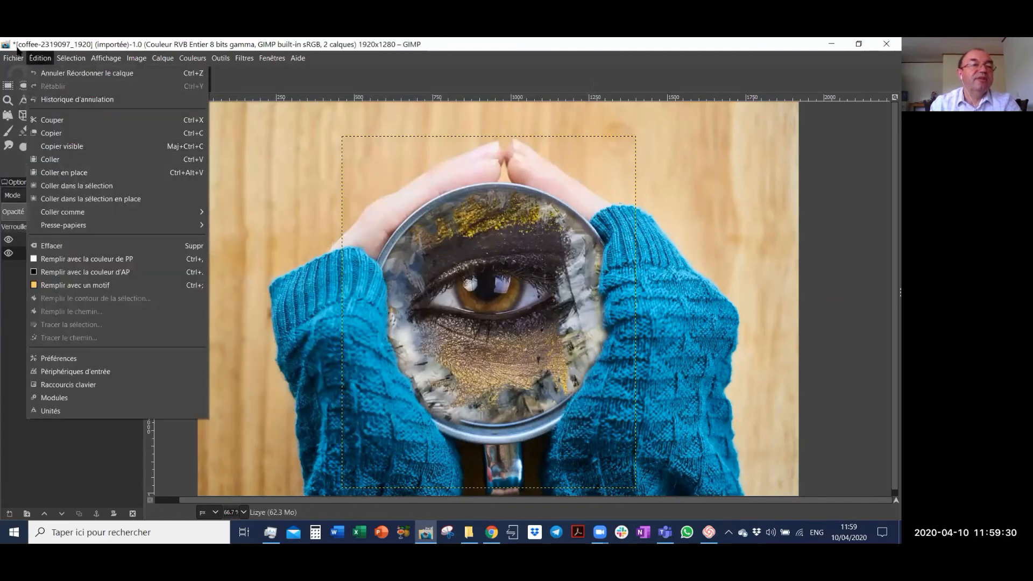
mouse_move(13, 58)
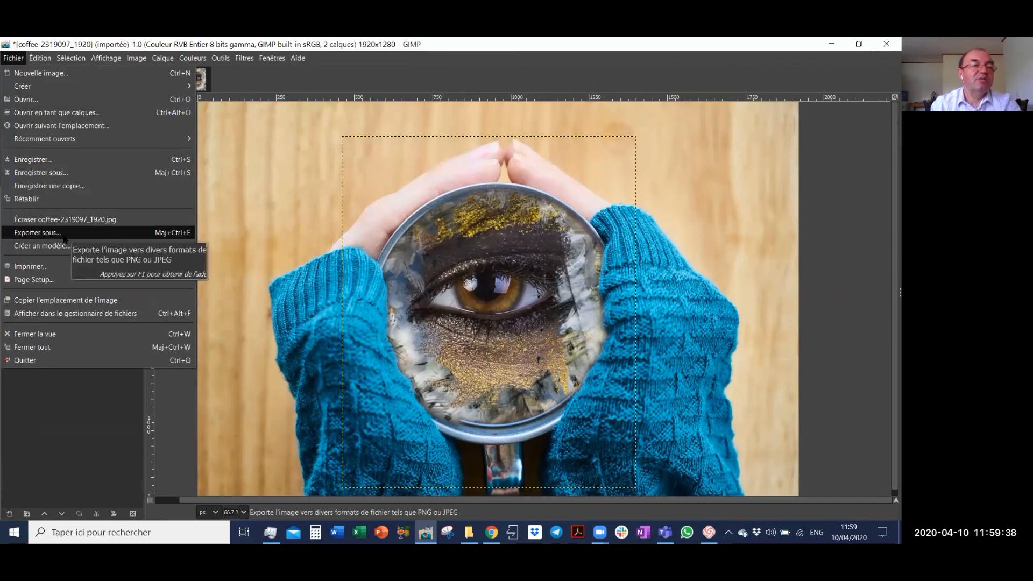
click(81, 235)
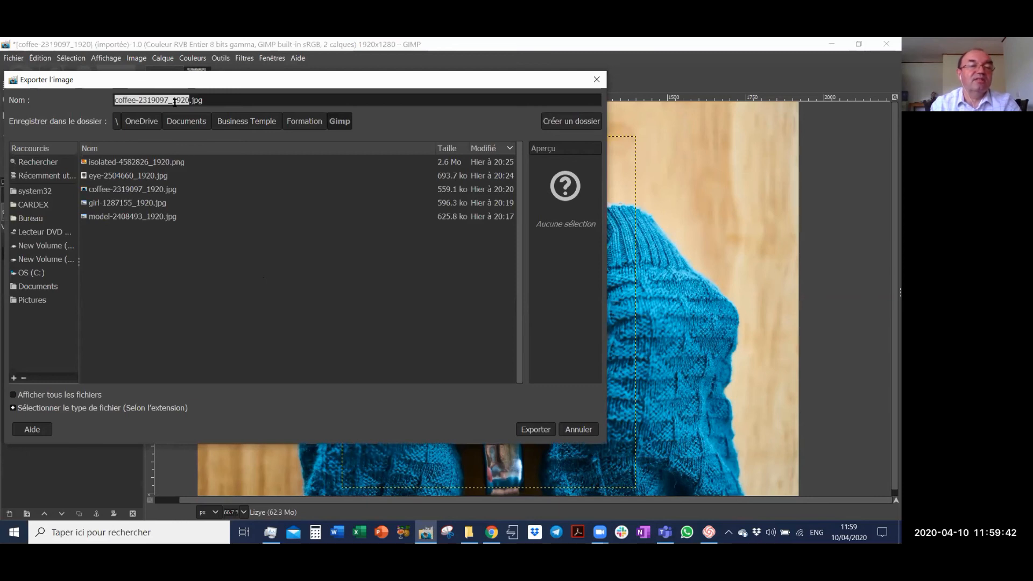
click(212, 99)
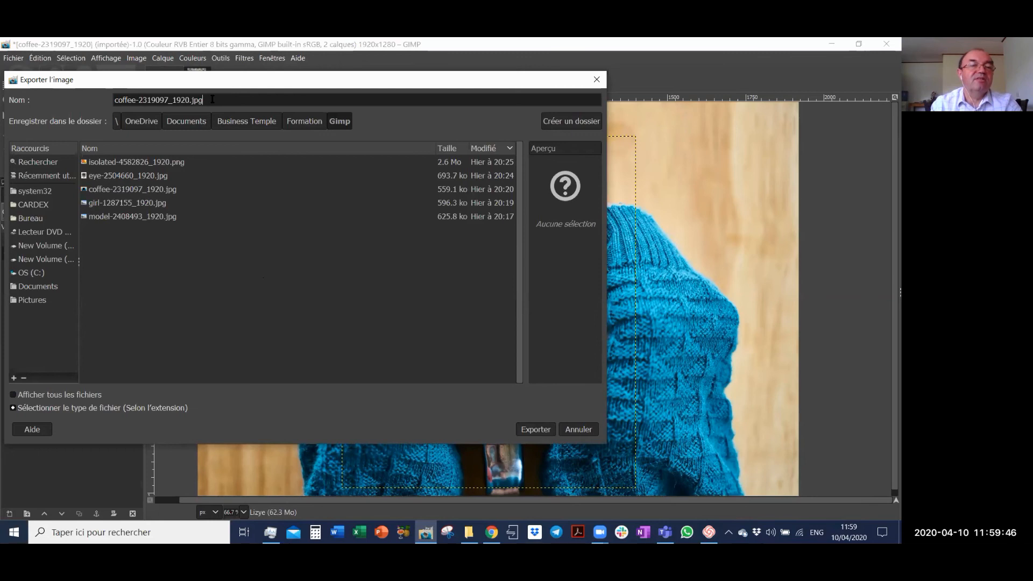
drag(208, 98, 192, 99)
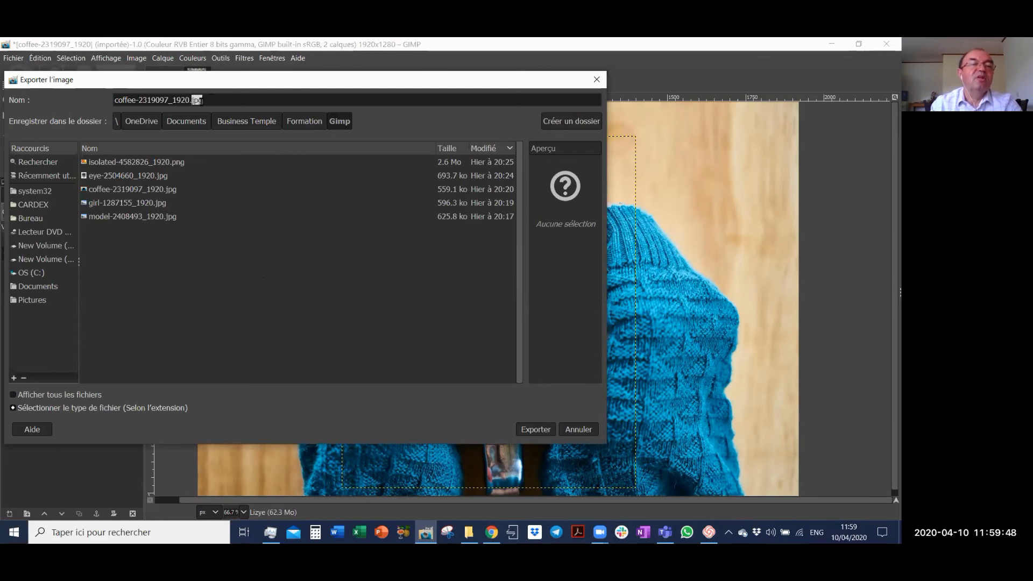
click(218, 99)
key(BackSpace)
key(BackSpace)
key(BackSpace)
text(pn)
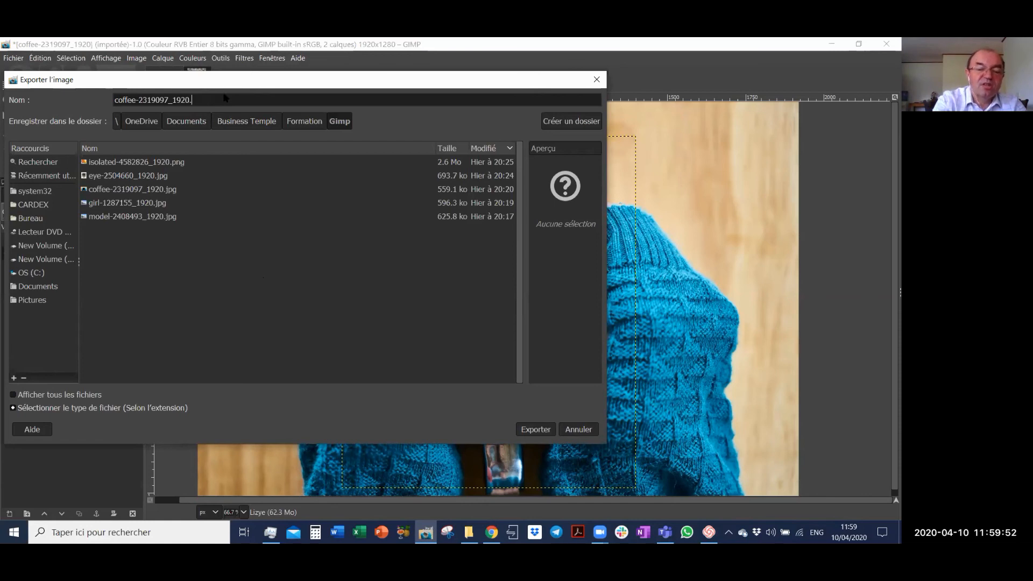
text(g)
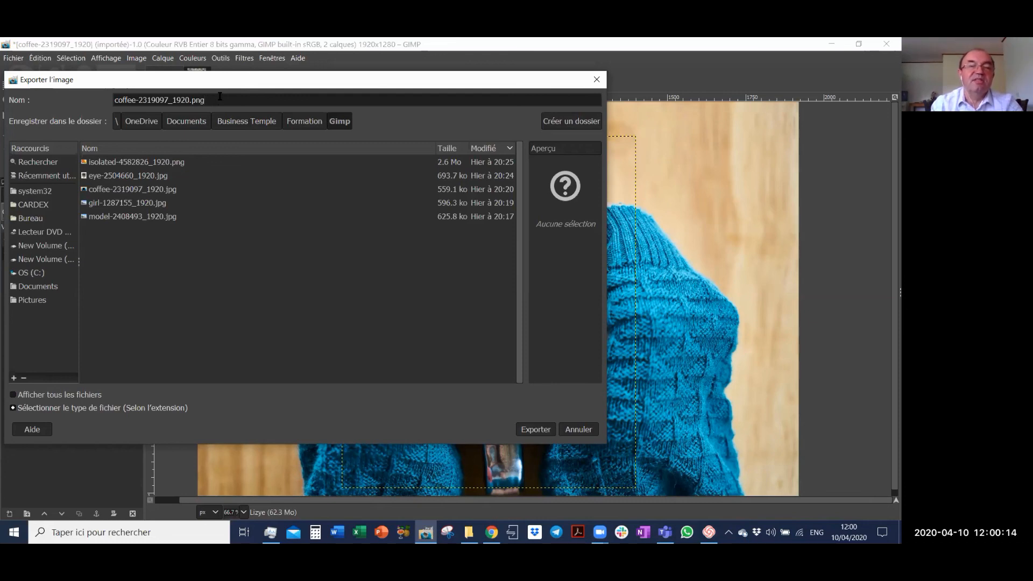
Change the export file name's extension back to jpg and cancel the export
drag(192, 99, 231, 98)
text(jp)
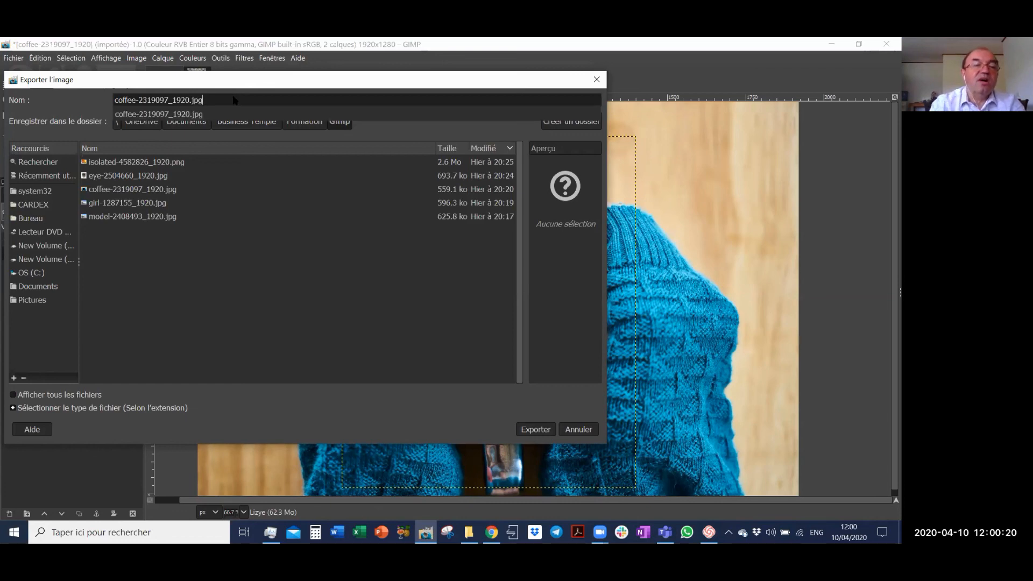
text(g)
click(578, 429)
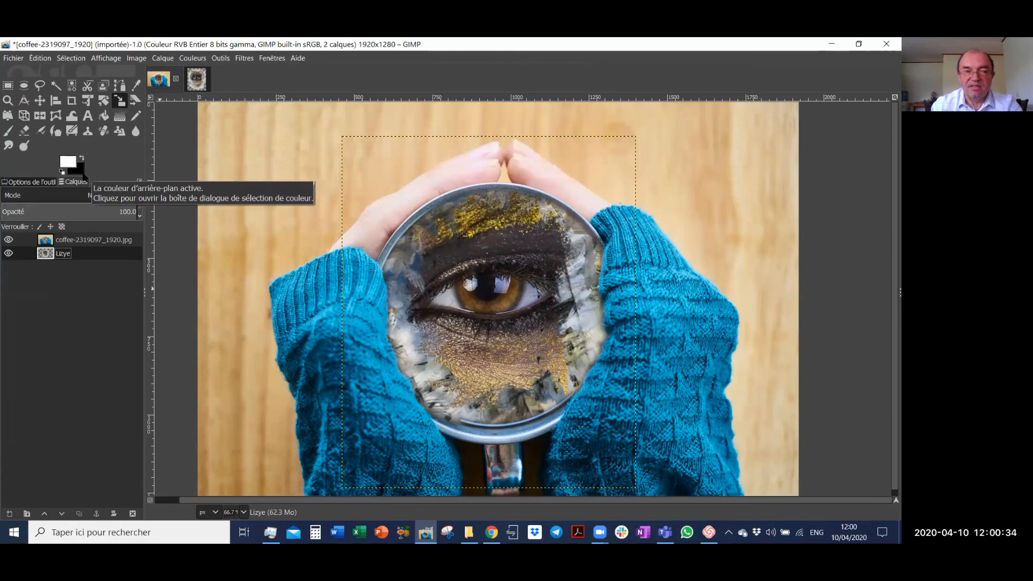
Hide the Lizye layer to reveal the transparent area inside the cup
click(9, 253)
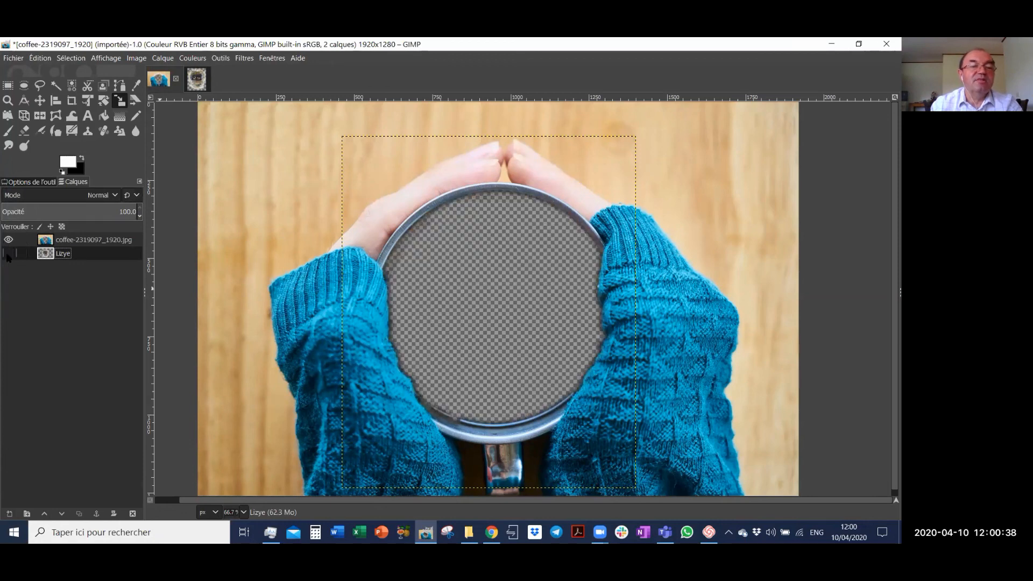